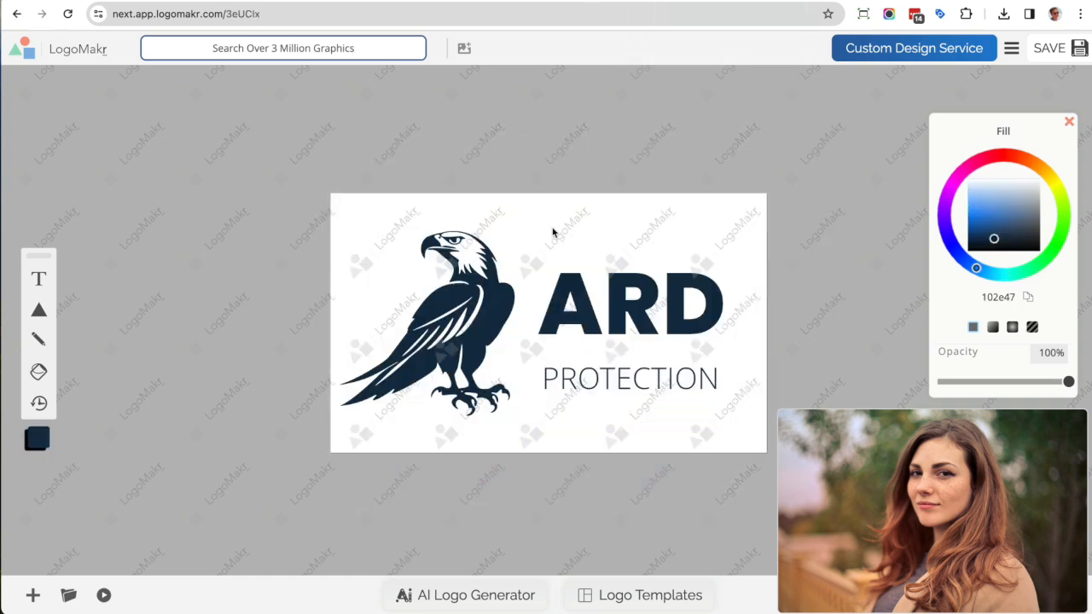
pyautogui.click(471, 299)
pyautogui.moveTo(986, 247)
pyautogui.mouseDown()
pyautogui.moveTo(992, 215)
pyautogui.moveTo(997, 237)
pyautogui.mouseUp()
pyautogui.click(718, 290)
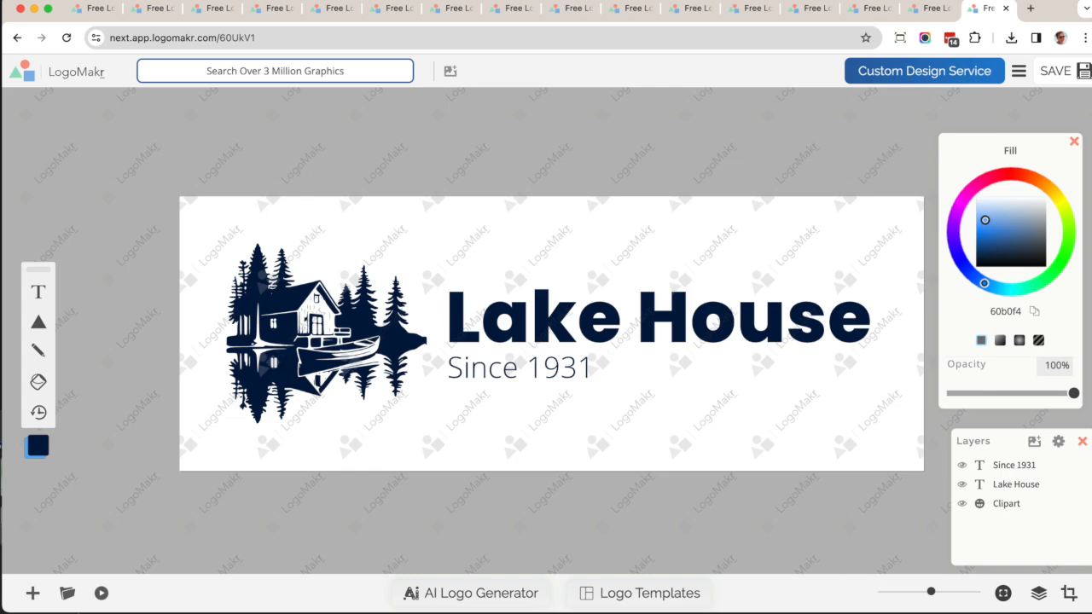
# Open logomakr.com in a new browser tab.
pyautogui.click(1031, 10)
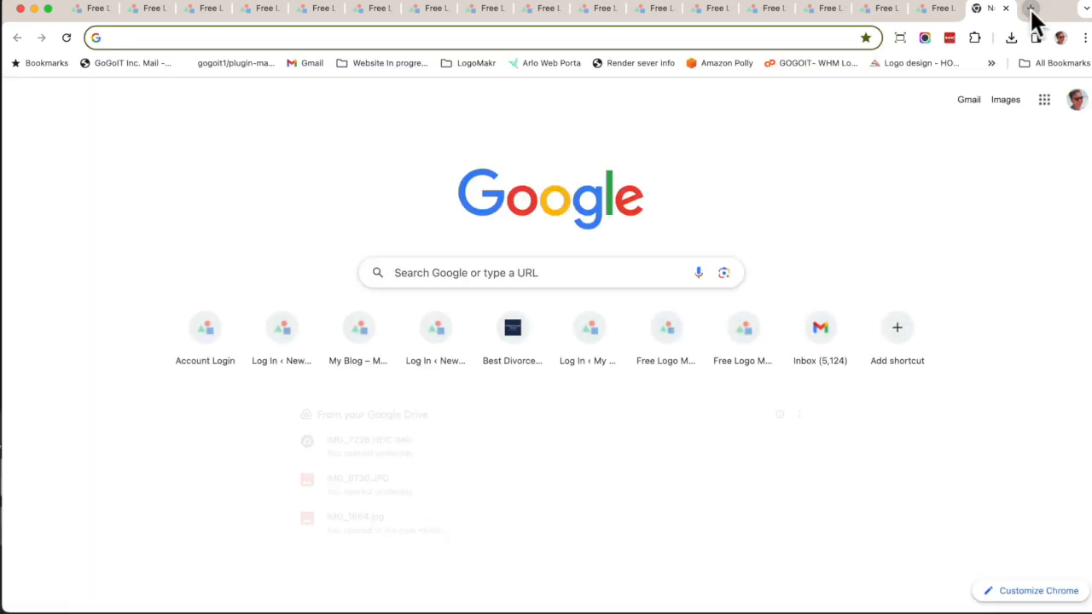
pyautogui.write('logomakr.com')
pyautogui.press('Return')
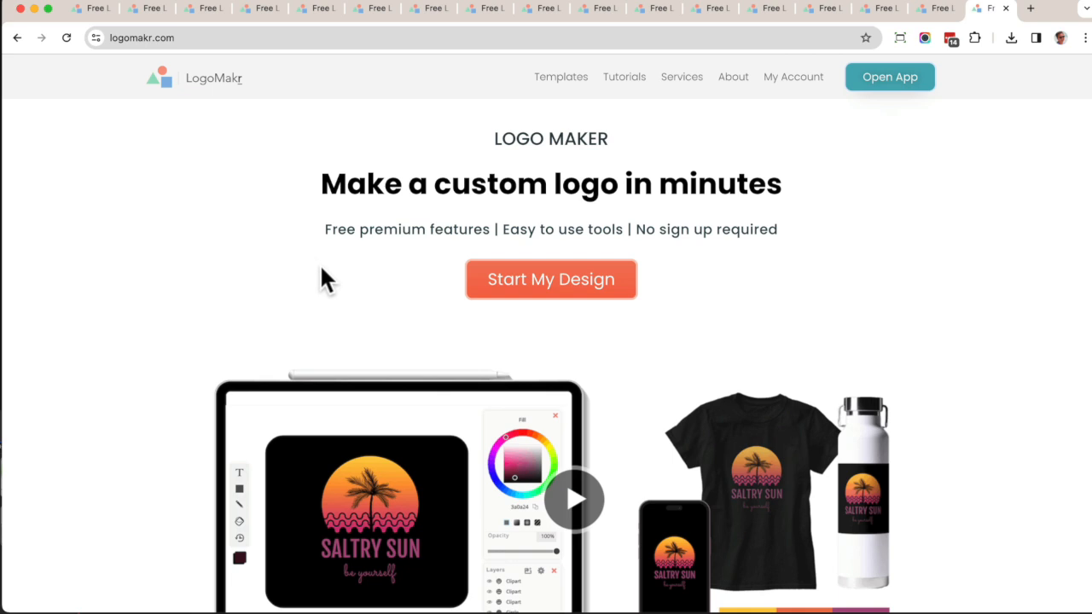
# Start a new design and choose the New A.I. Logo Generator option.
pyautogui.click(550, 290)
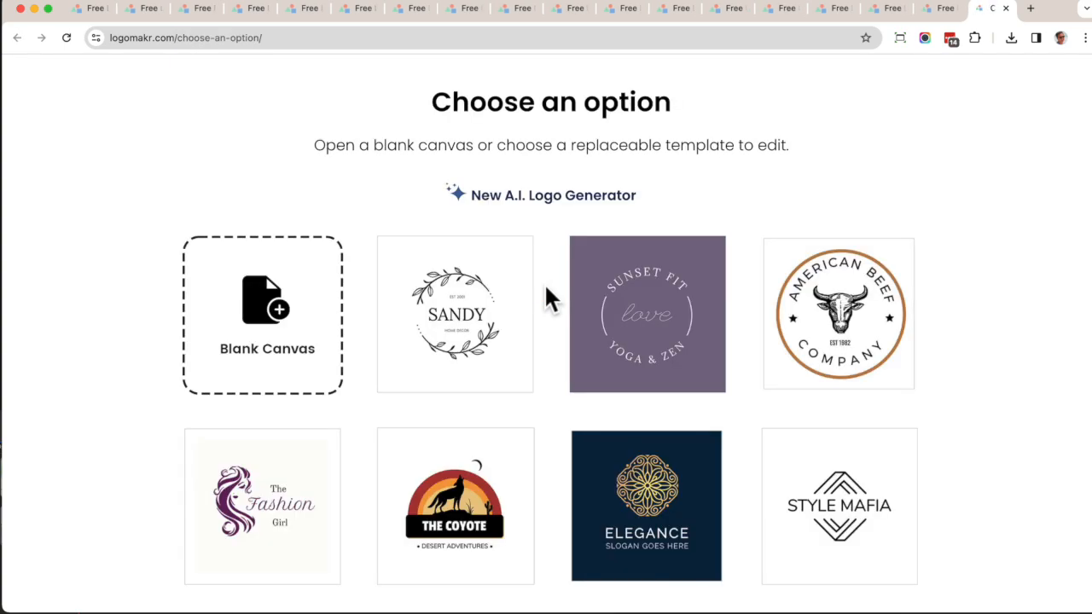
pyautogui.scroll(-15, 605, 417)
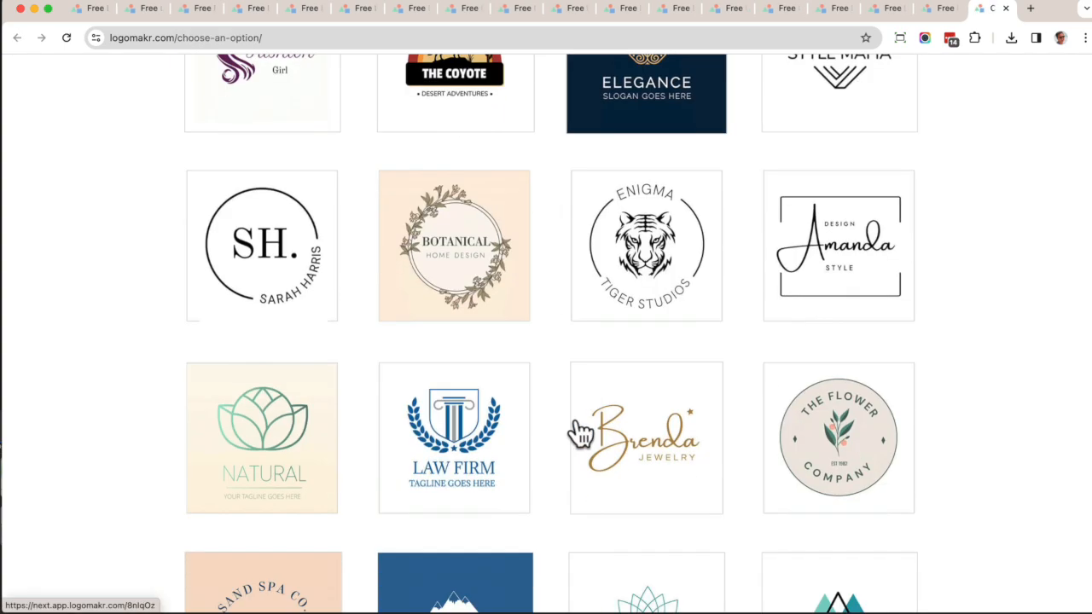
pyautogui.scroll(15, 580, 433)
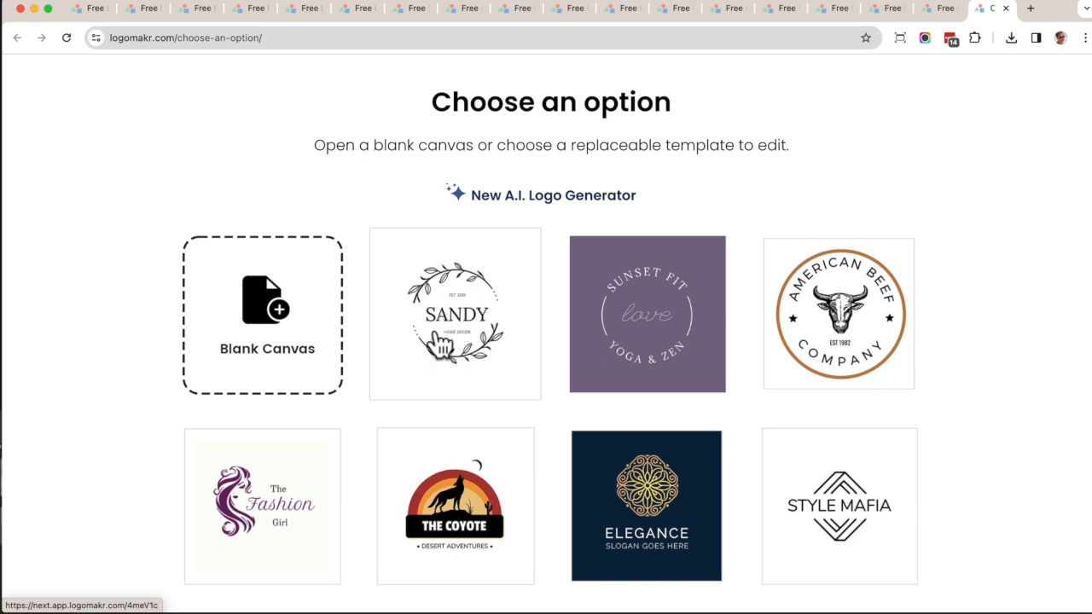
pyautogui.click(516, 201)
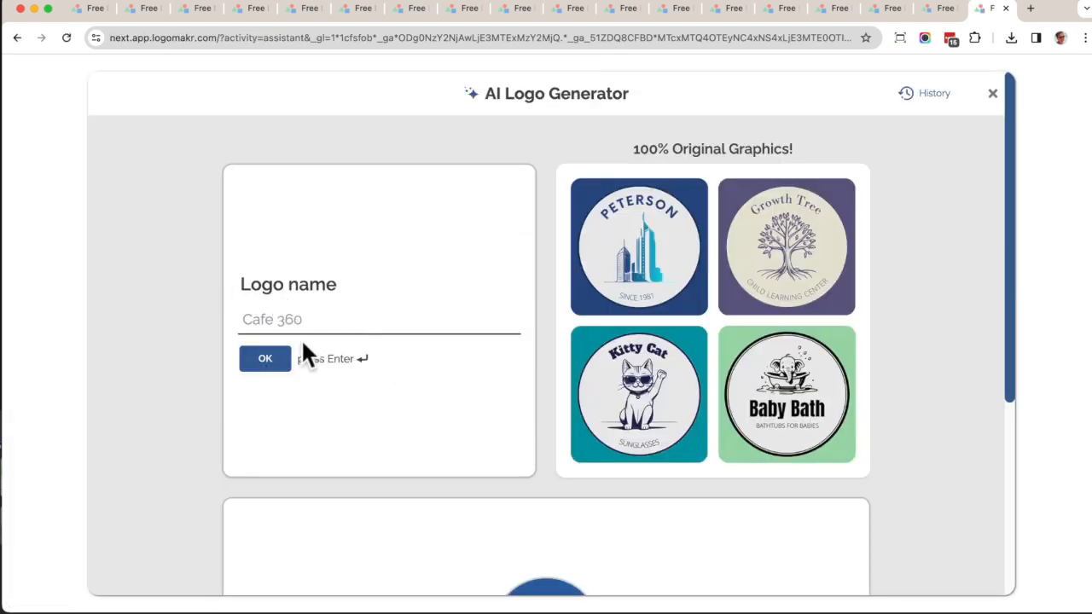
# Enter Lake House as the logo name and lake house rental as the business description.
pyautogui.write('Lake House')
pyautogui.click(263, 359)
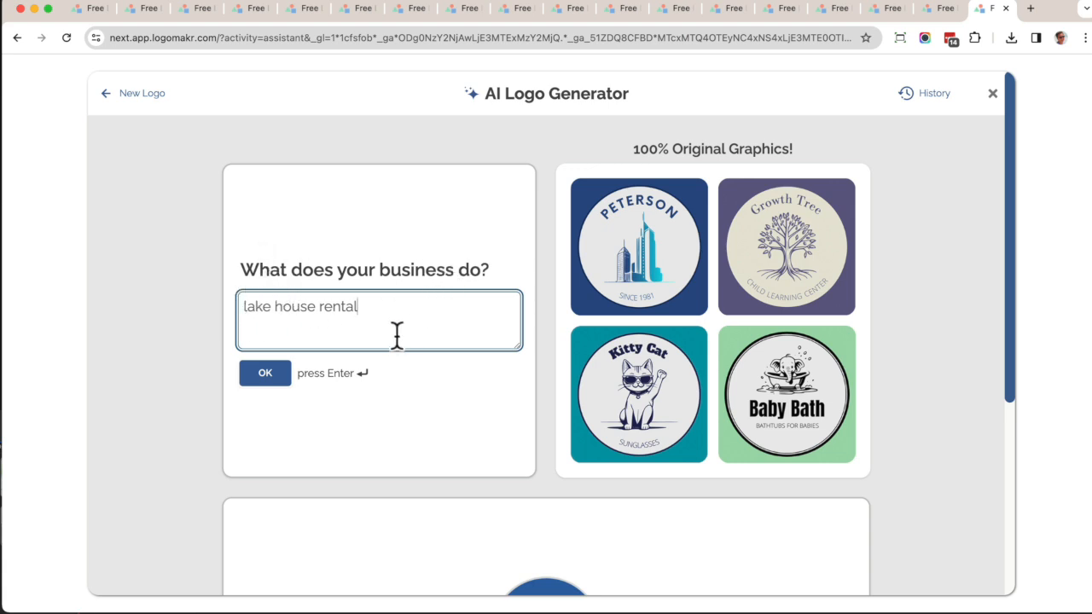
pyautogui.click(269, 380)
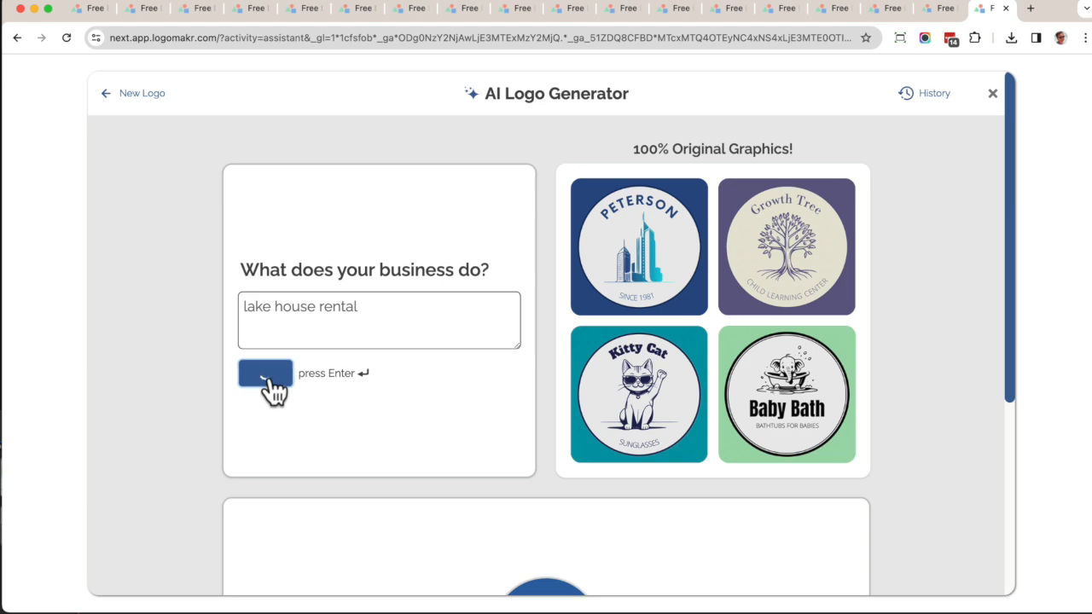
# Review the suggested icon description and generate graphics from it.
pyautogui.scroll(-2, 308, 359)
pyautogui.scroll(2, 308, 359)
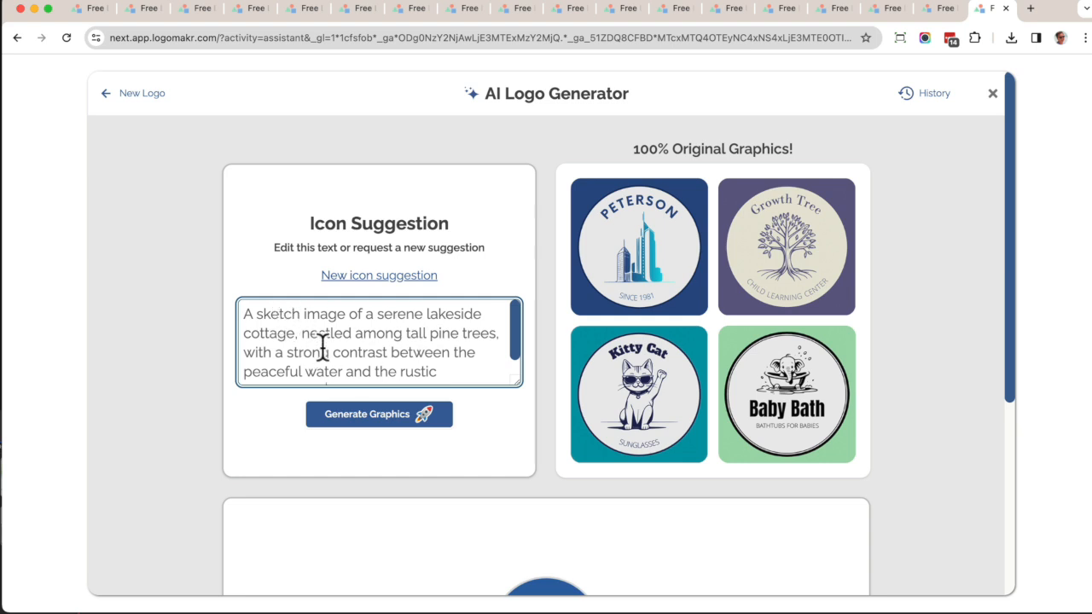
pyautogui.scroll(-1, 321, 345)
pyautogui.scroll(1, 320, 345)
pyautogui.scroll(-2, 350, 351)
pyautogui.scroll(2, 349, 351)
pyautogui.scroll(-1, 297, 341)
pyautogui.scroll(2, 297, 341)
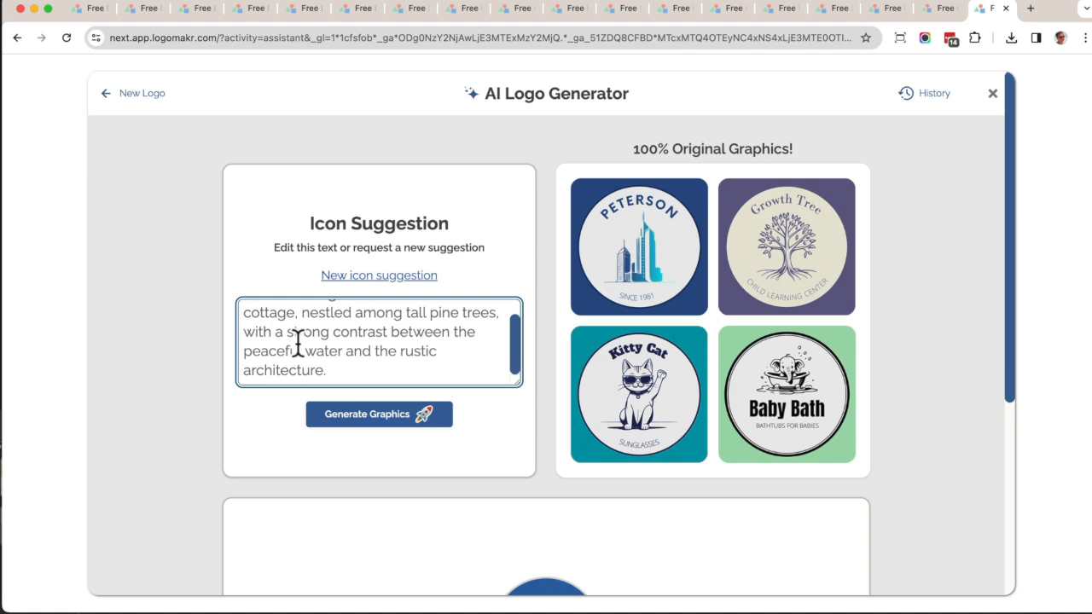
pyautogui.click(389, 412)
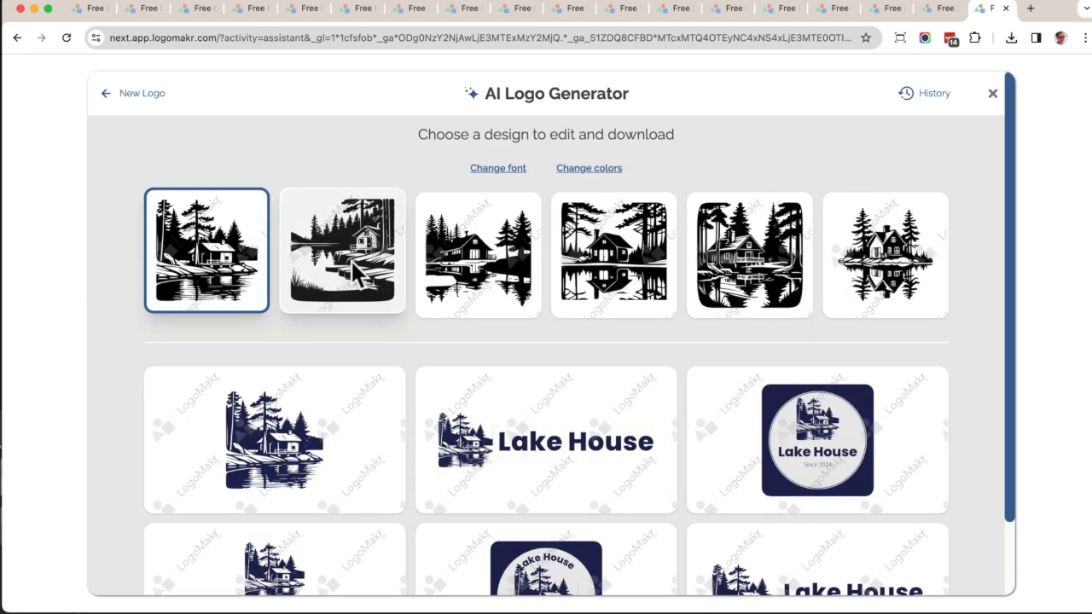
# Select the sixth cabin-with-reflection icon for the generated logo designs.
pyautogui.click(505, 265)
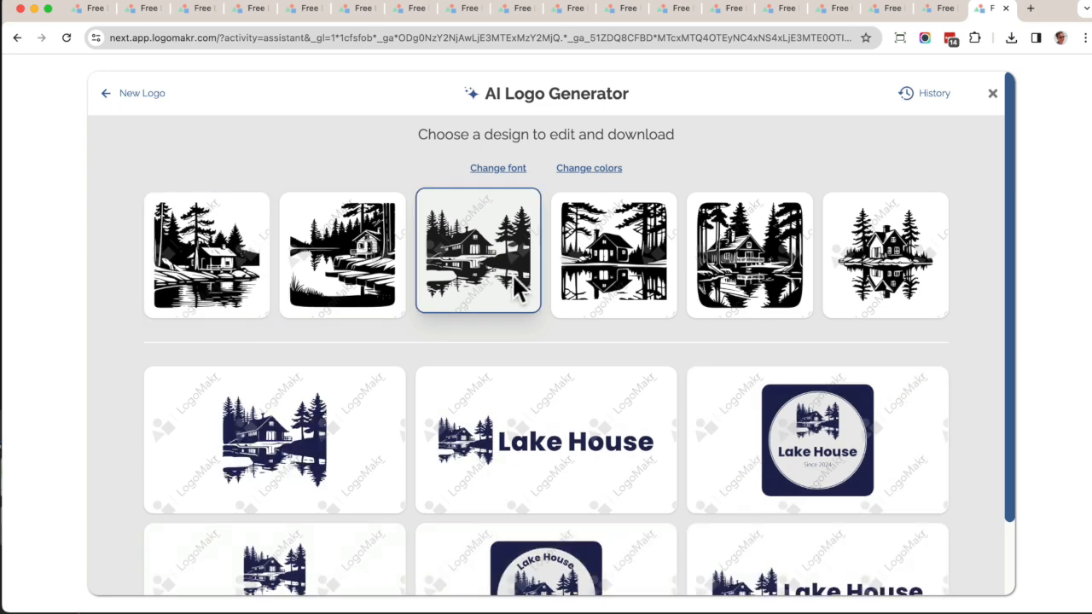
pyautogui.click(892, 285)
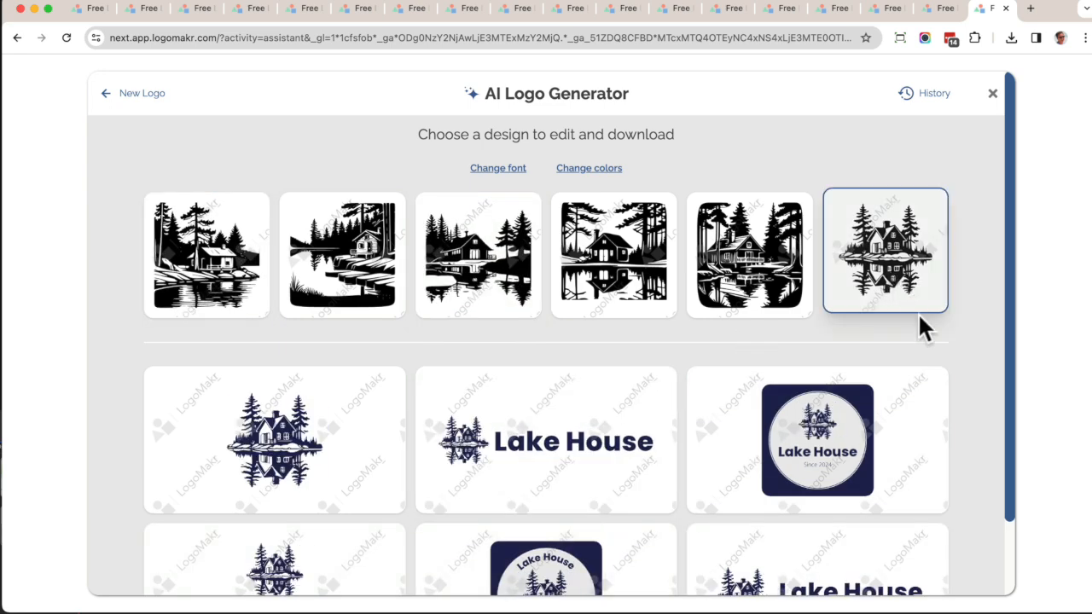
pyautogui.scroll(-2, 932, 366)
pyautogui.scroll(1, 932, 366)
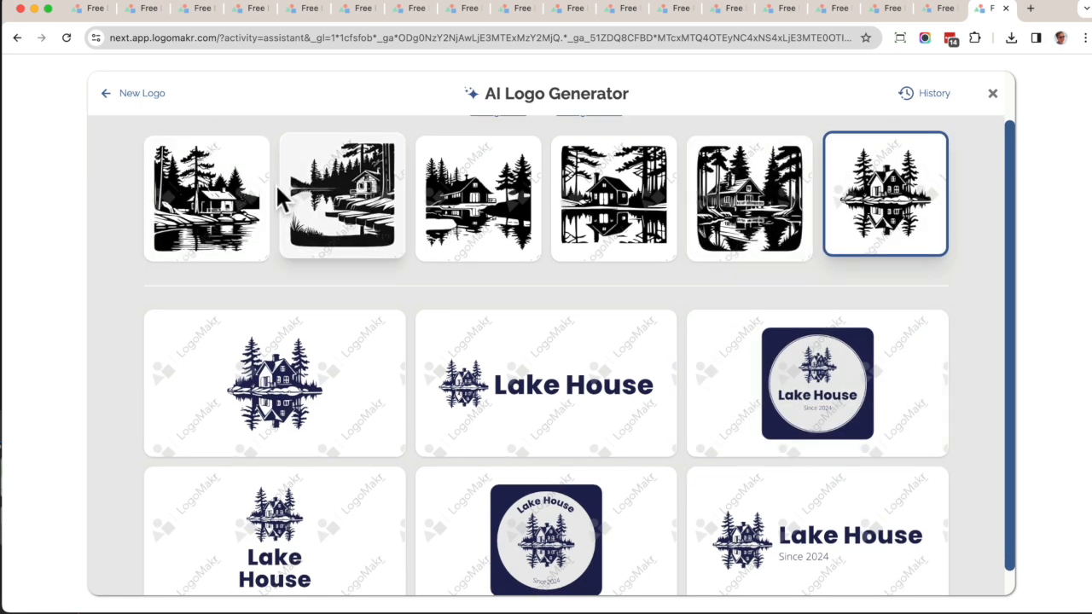
pyautogui.scroll(1, 614, 288)
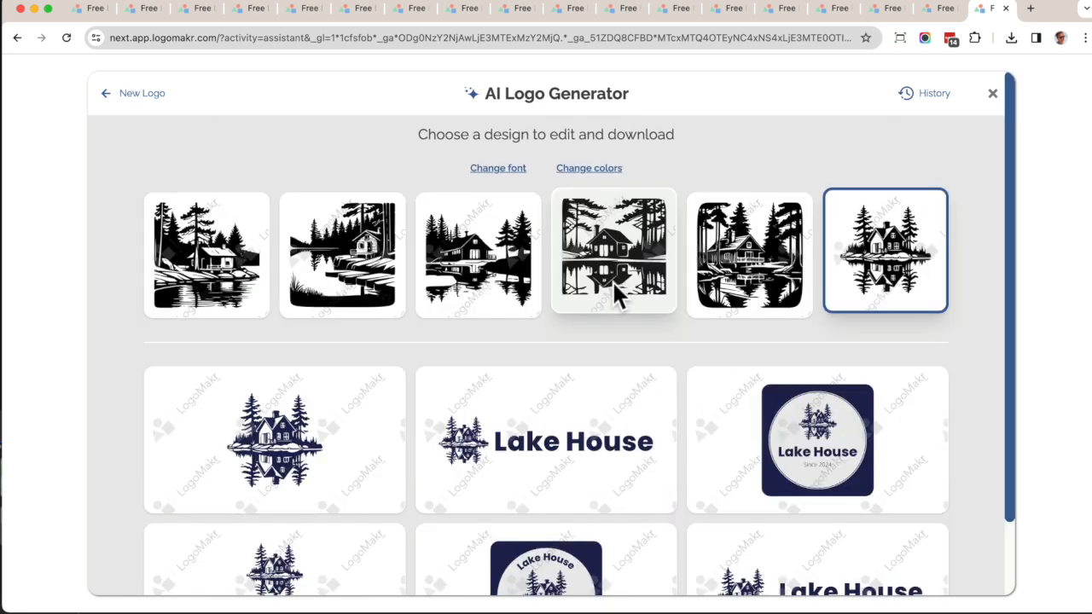
pyautogui.scroll(-2, 611, 295)
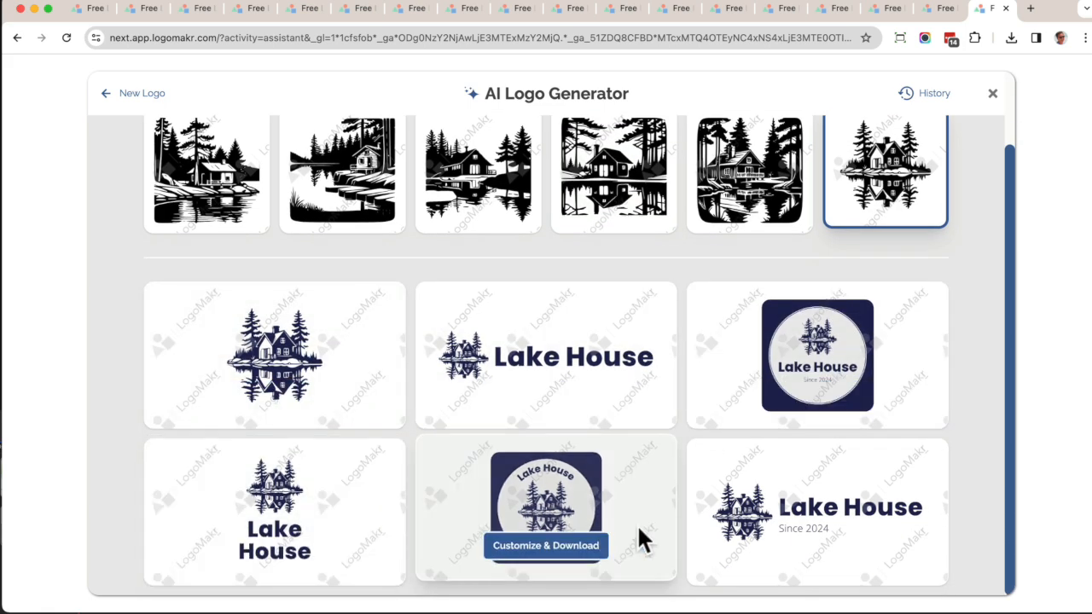
pyautogui.scroll(2, 693, 429)
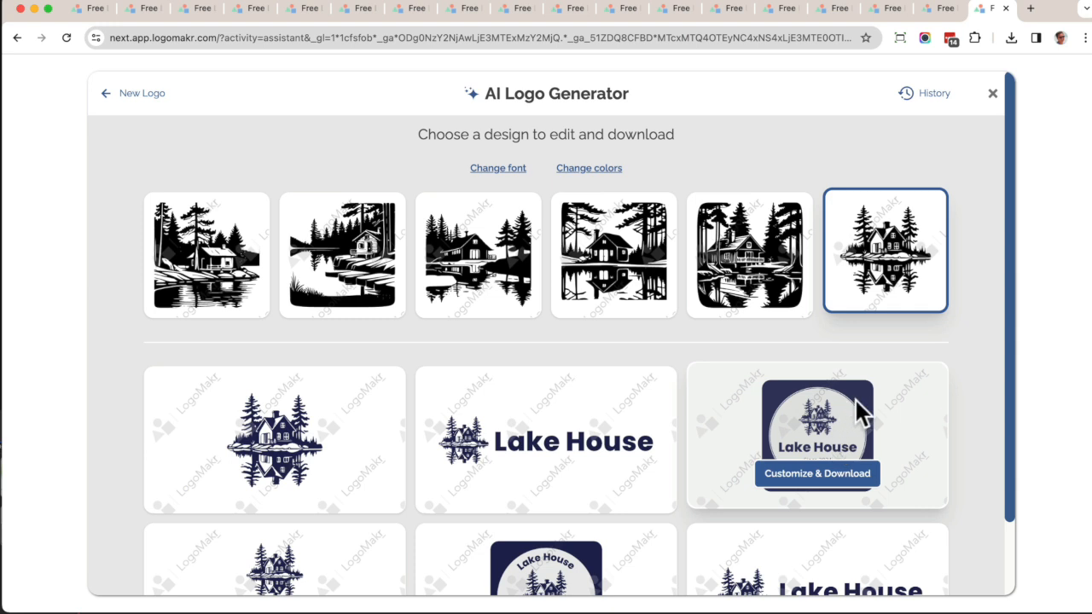
# Change the font used in the generated logo designs.
pyautogui.click(490, 178)
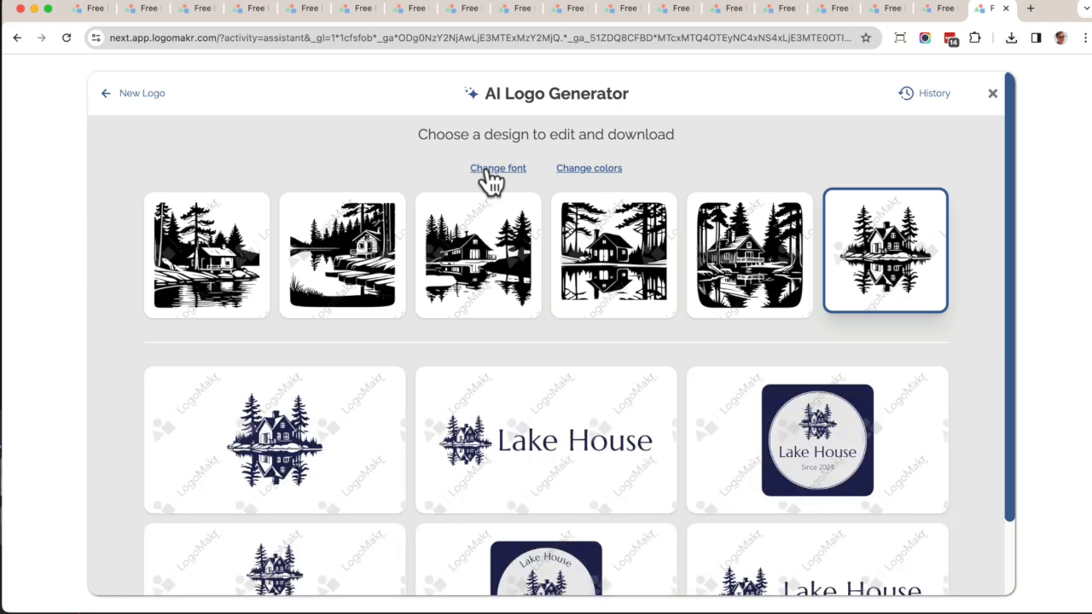
pyautogui.scroll(-1, 760, 442)
pyautogui.scroll(1, 760, 443)
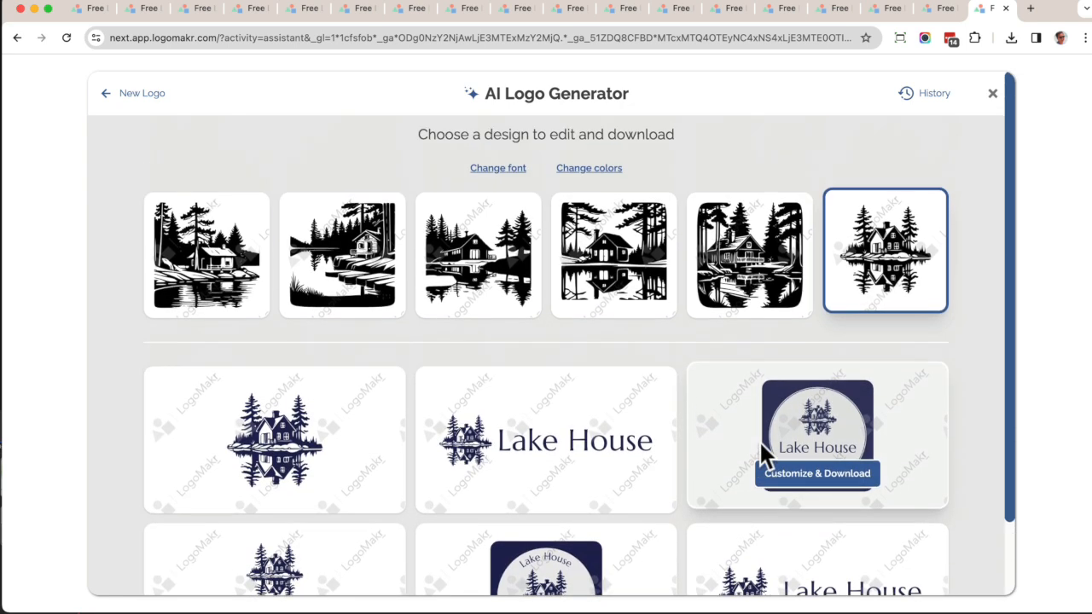
# Change the colors of the designs and open the circular badge design for customization.
pyautogui.click(606, 181)
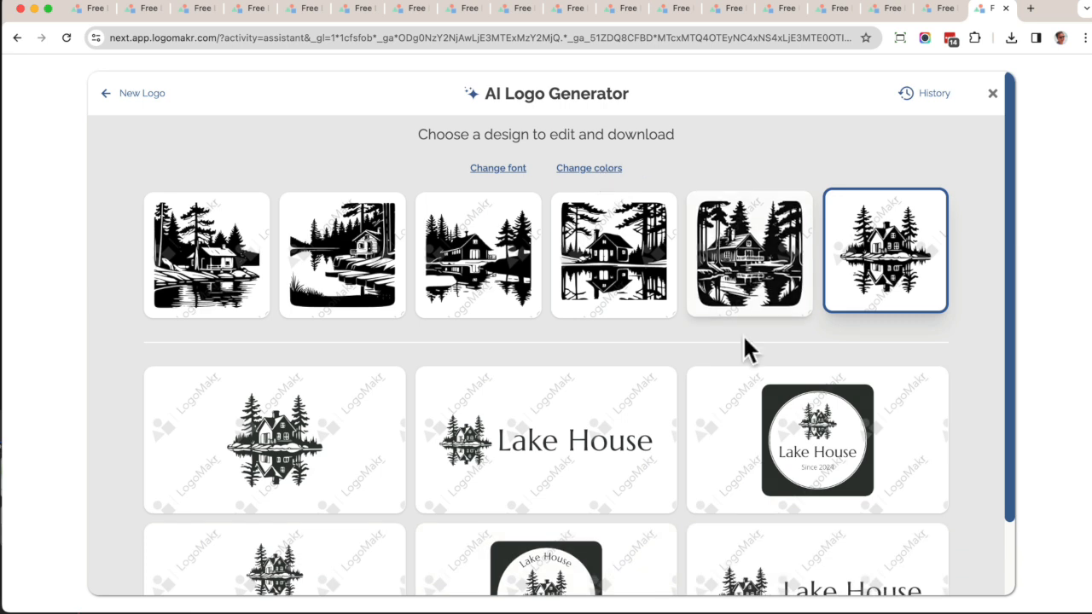
pyautogui.scroll(-1, 734, 426)
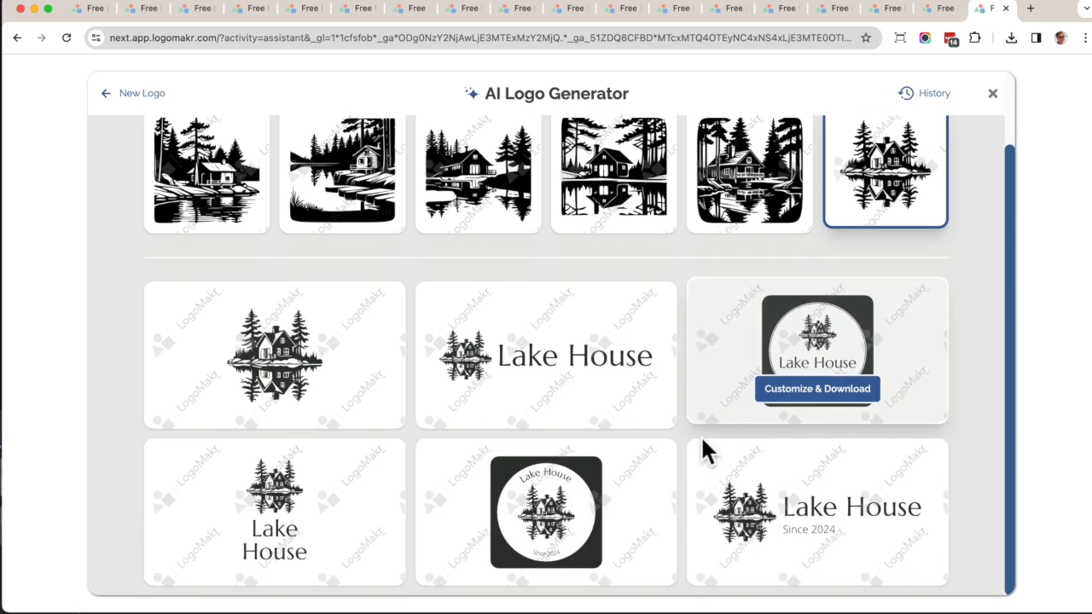
pyautogui.click(824, 401)
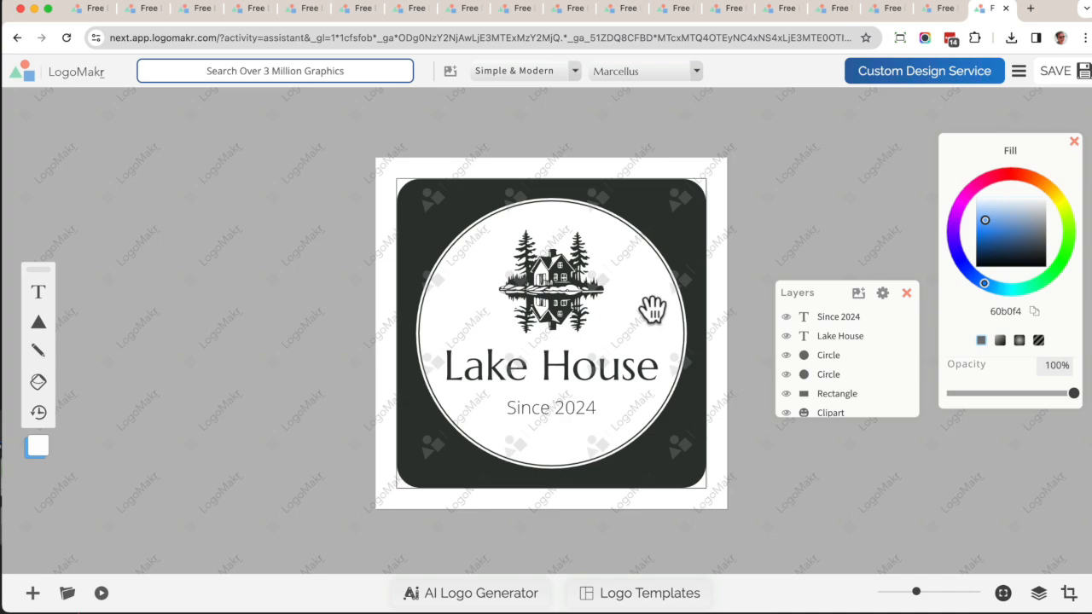
# Recolor the cabin clipart to dark green 1c6a56.
pyautogui.scroll(5, 651, 305)
pyautogui.scroll(-5, 651, 305)
pyautogui.click(561, 287)
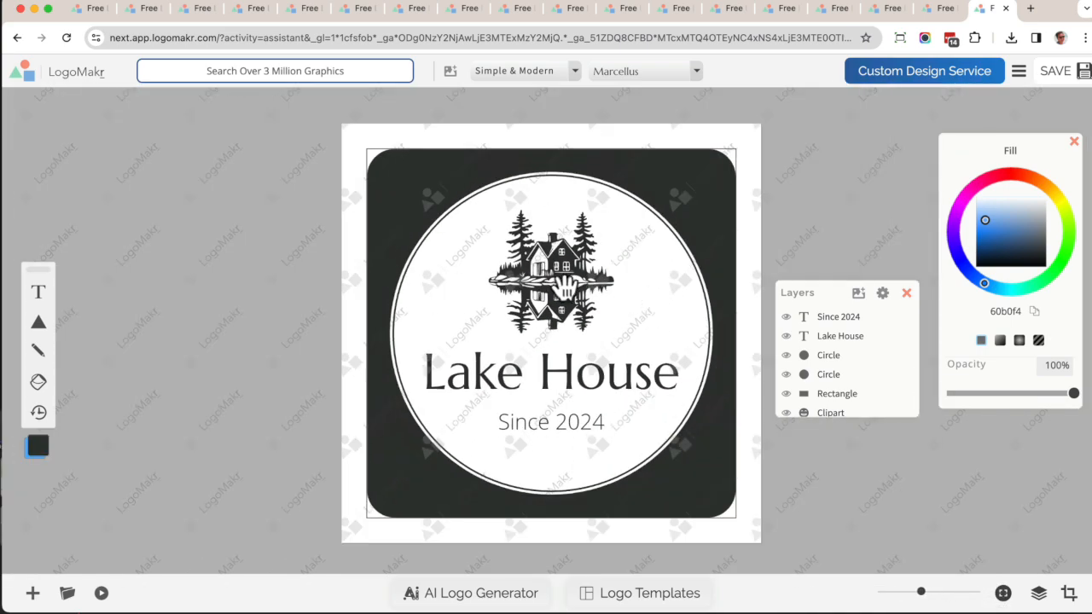
pyautogui.moveTo(1013, 249); pyautogui.dragTo(1004, 242)
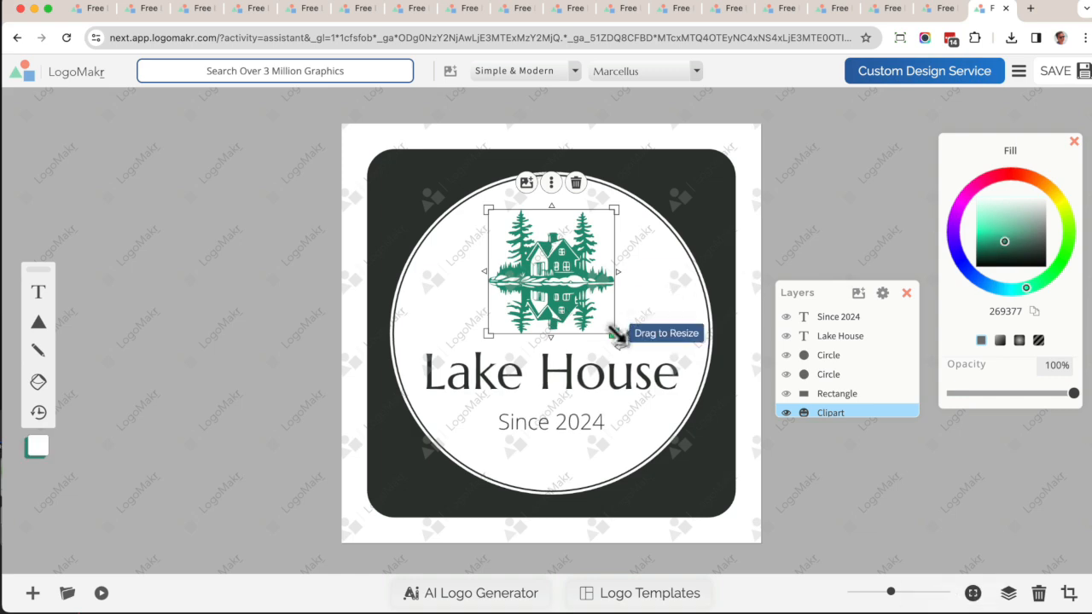
pyautogui.scroll(1, 617, 334)
pyautogui.moveTo(1010, 238); pyautogui.dragTo(1003, 248)
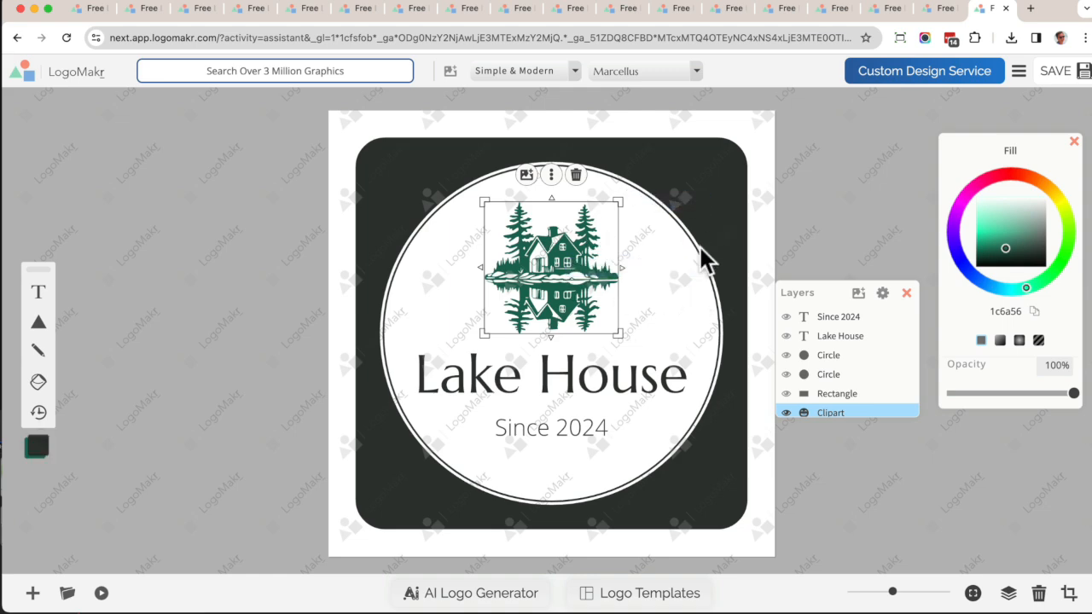
# Select the dark rounded background rectangle and move the Layers panel beside the canvas.
pyautogui.doubleClick(1030, 310)
pyautogui.click(738, 189)
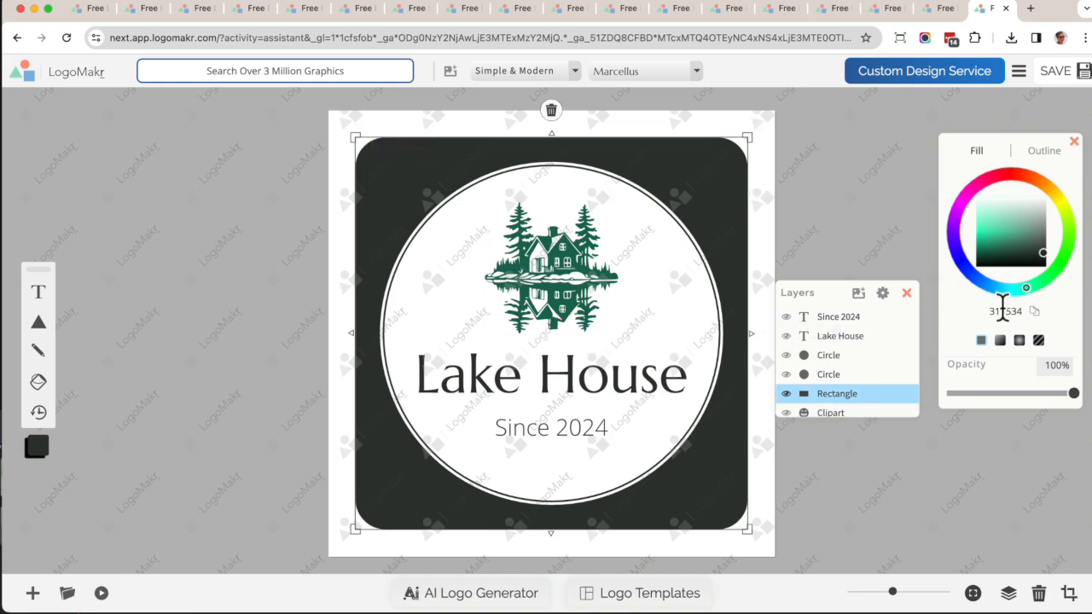
pyautogui.moveTo(811, 290); pyautogui.dragTo(824, 205)
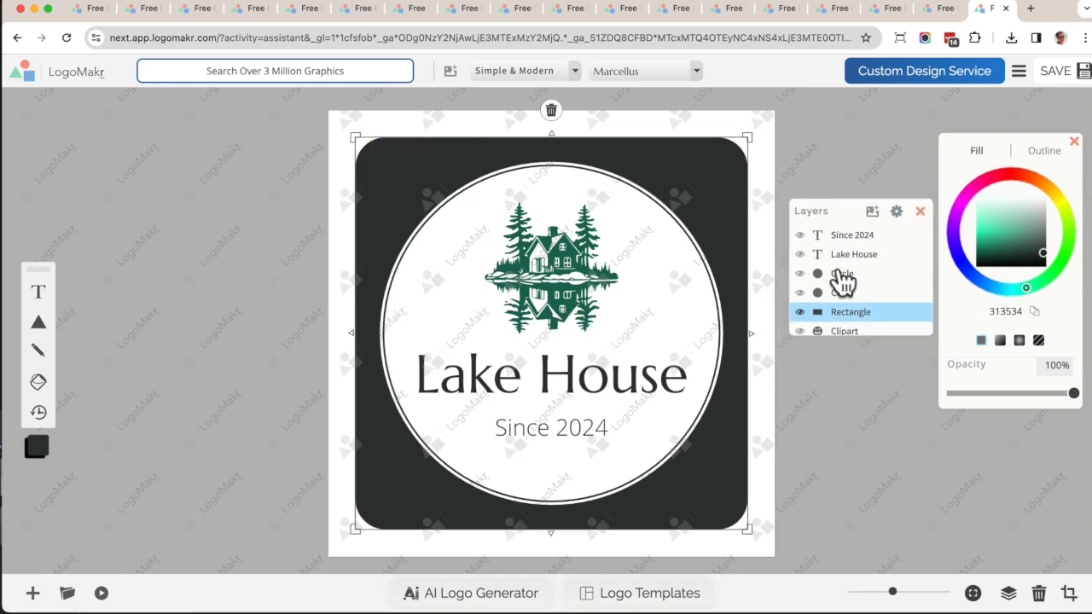
# Toggle the visibility of the circle, rectangle and text layers off and back on.
pyautogui.click(800, 309)
pyautogui.click(800, 309)
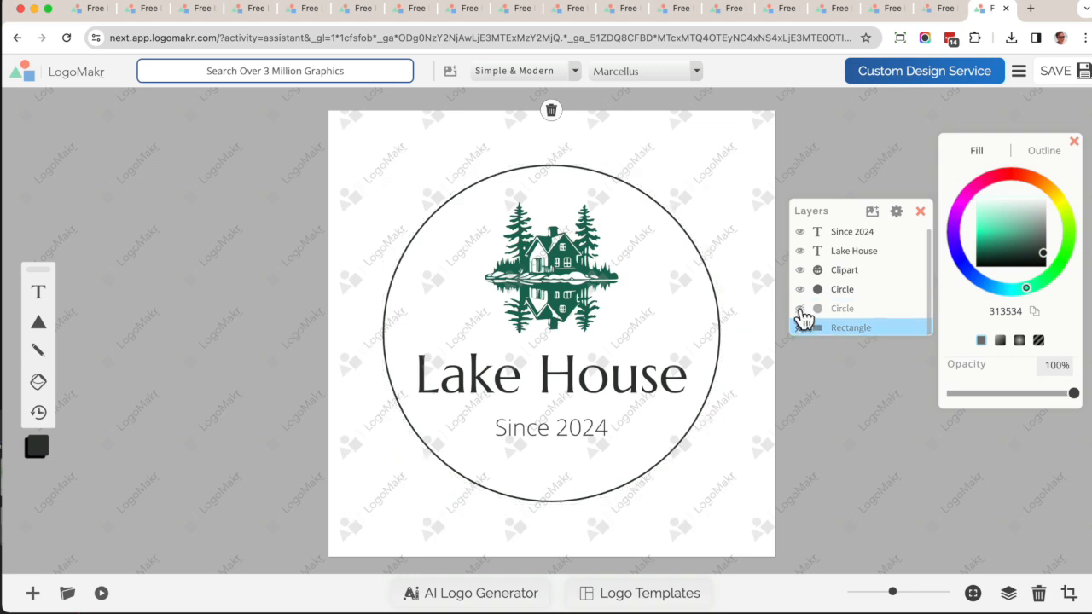
pyautogui.click(800, 309)
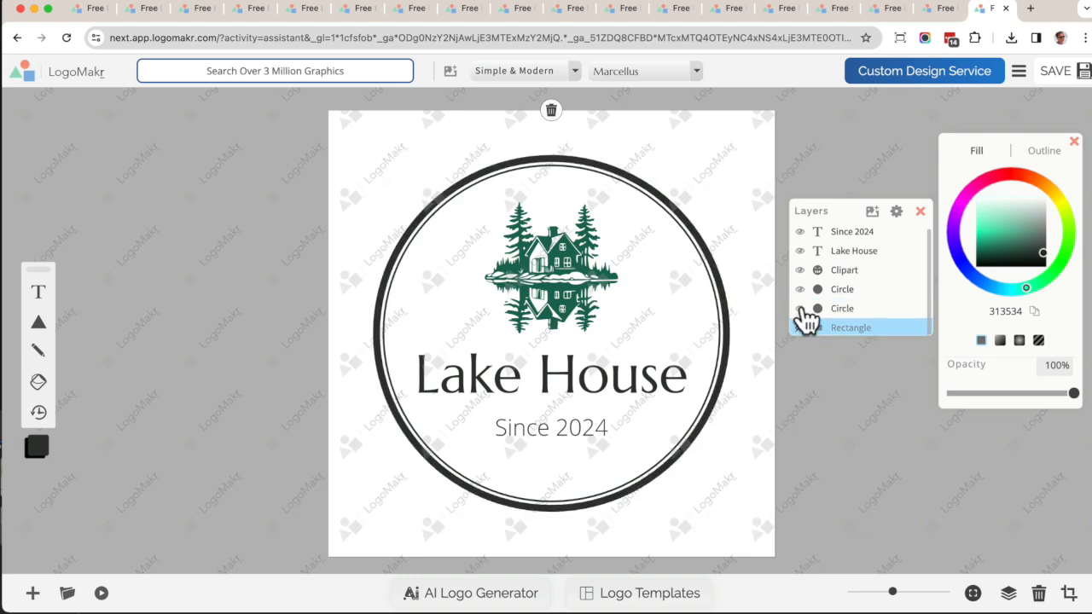
pyautogui.click(800, 328)
pyautogui.click(801, 252)
pyautogui.click(801, 251)
pyautogui.click(801, 232)
pyautogui.click(801, 232)
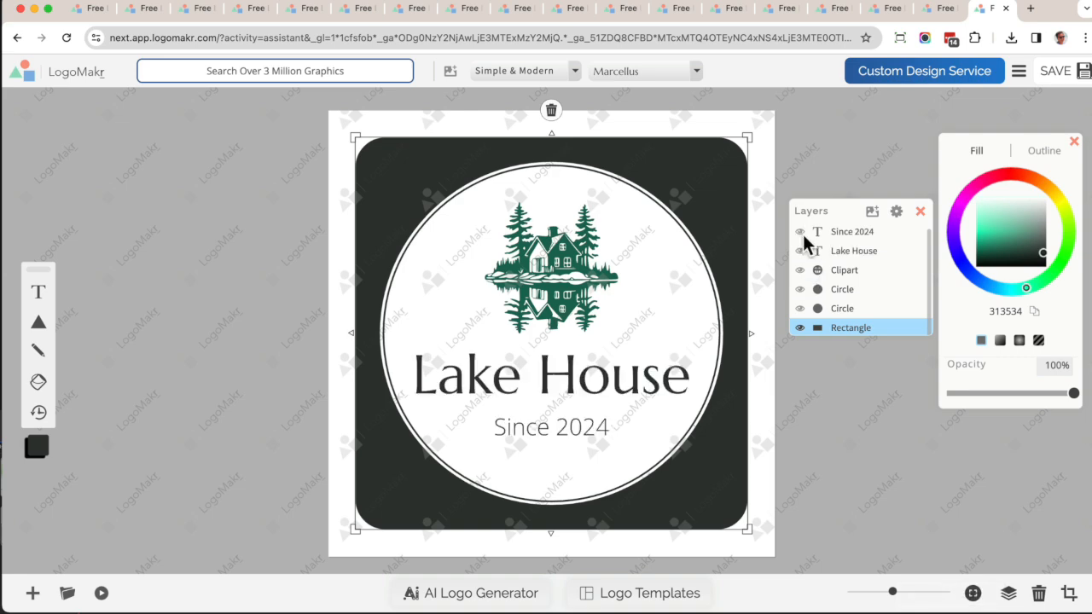
pyautogui.click(40, 290)
pyautogui.moveTo(517, 295); pyautogui.dragTo(516, 322)
pyautogui.click(616, 331)
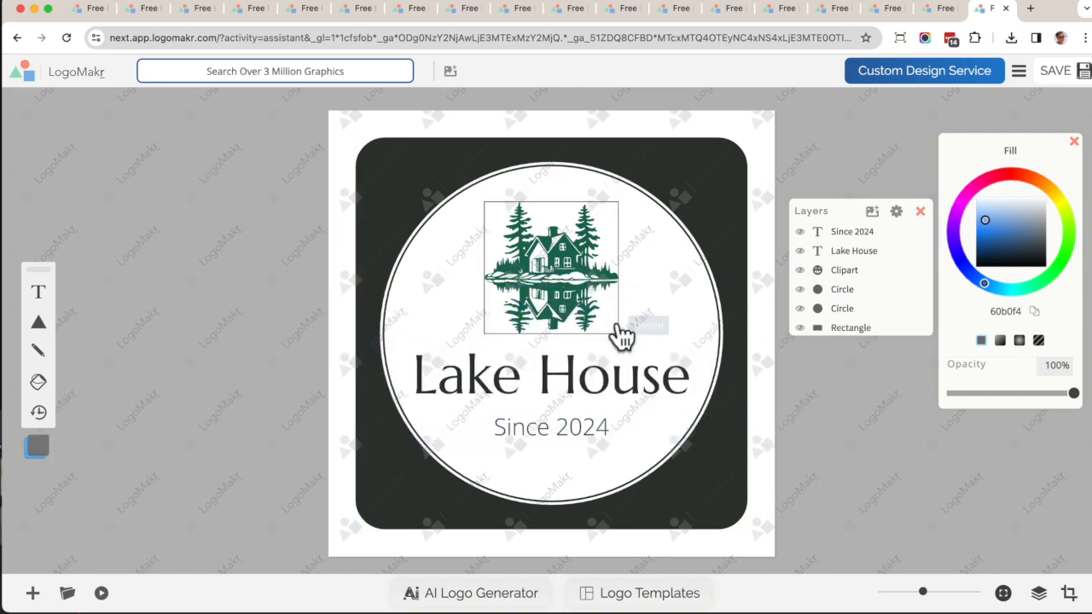
# Try adding a green tree clipart from the graphics library to the badge and resizing it.
pyautogui.click(291, 72)
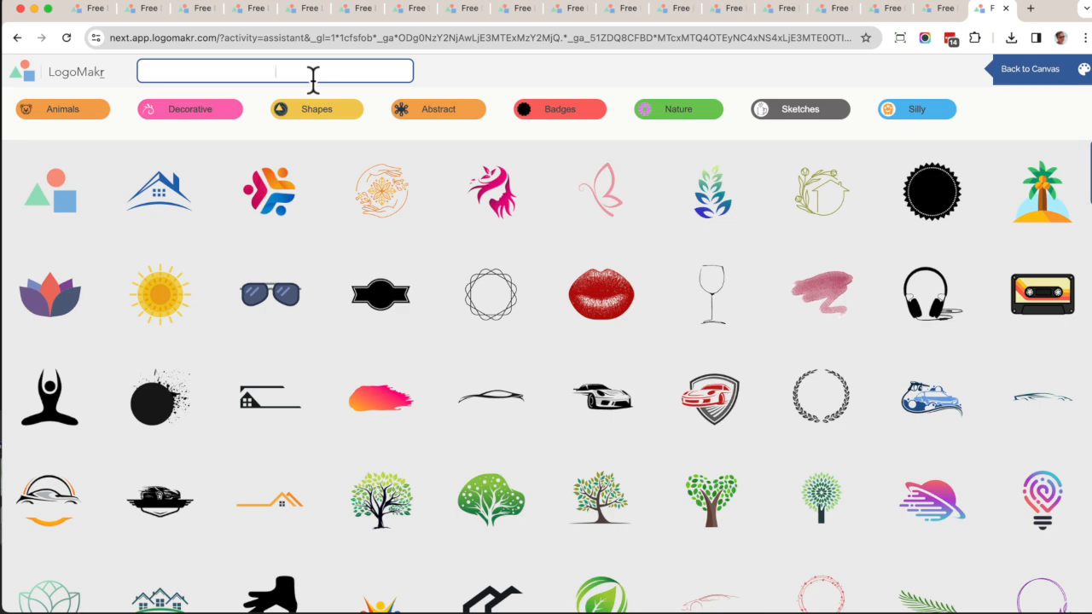
pyautogui.click(495, 503)
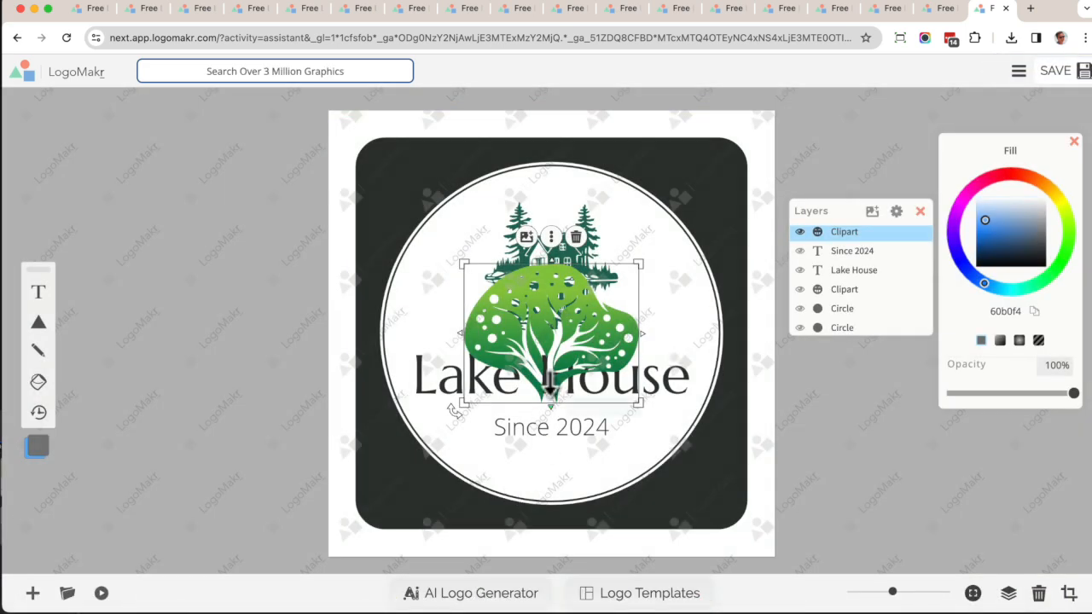
pyautogui.moveTo(639, 263); pyautogui.dragTo(648, 312)
pyautogui.click(665, 274)
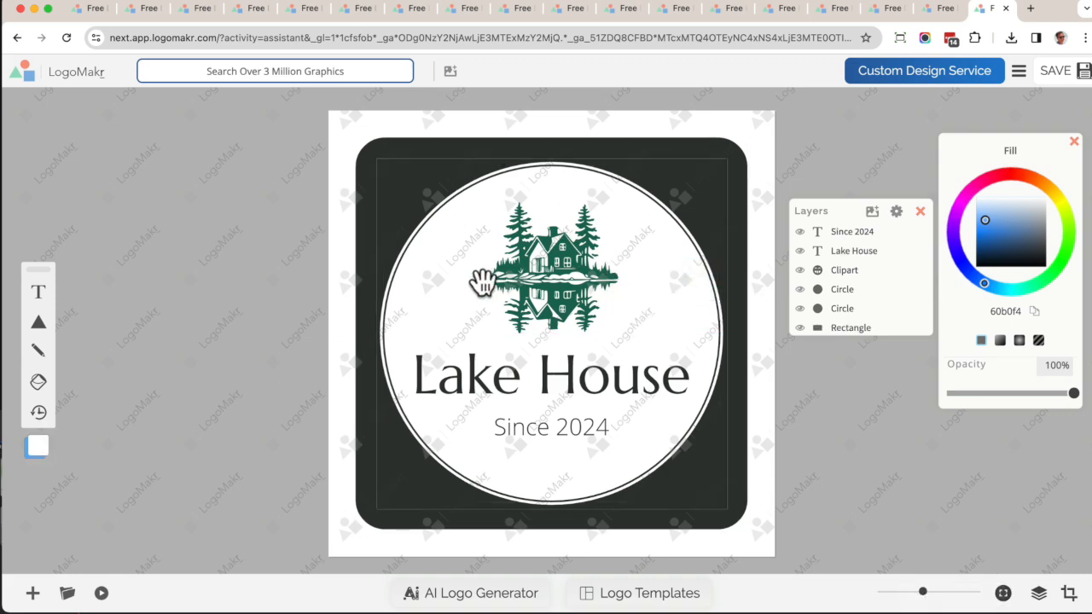
# Recolor the rounded background rectangle to the clipart's dark green 1c6a56 by copying its color code.
pyautogui.click(741, 175)
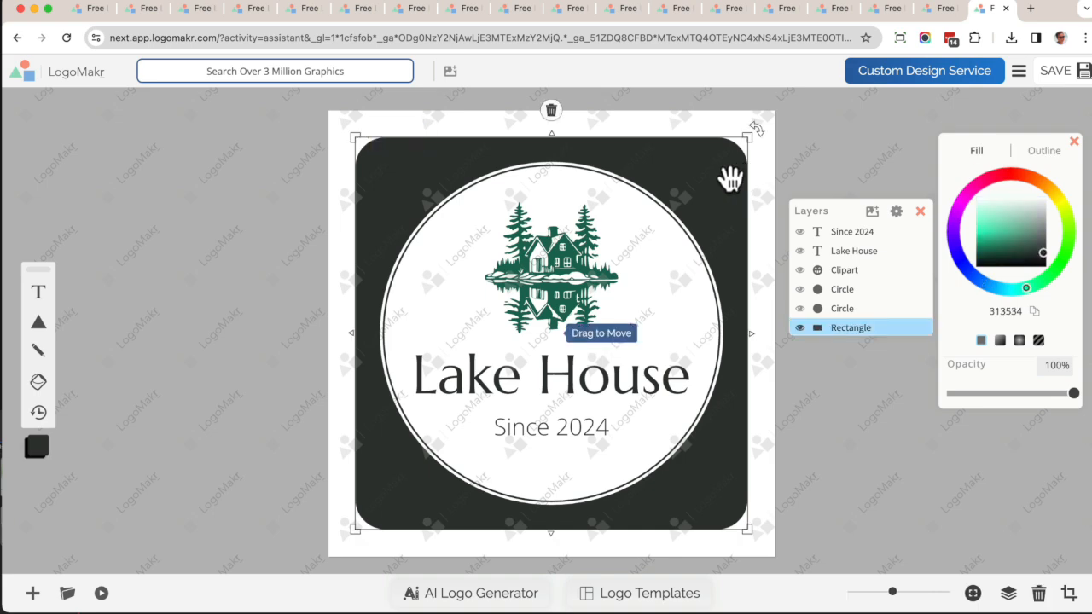
pyautogui.click(553, 269)
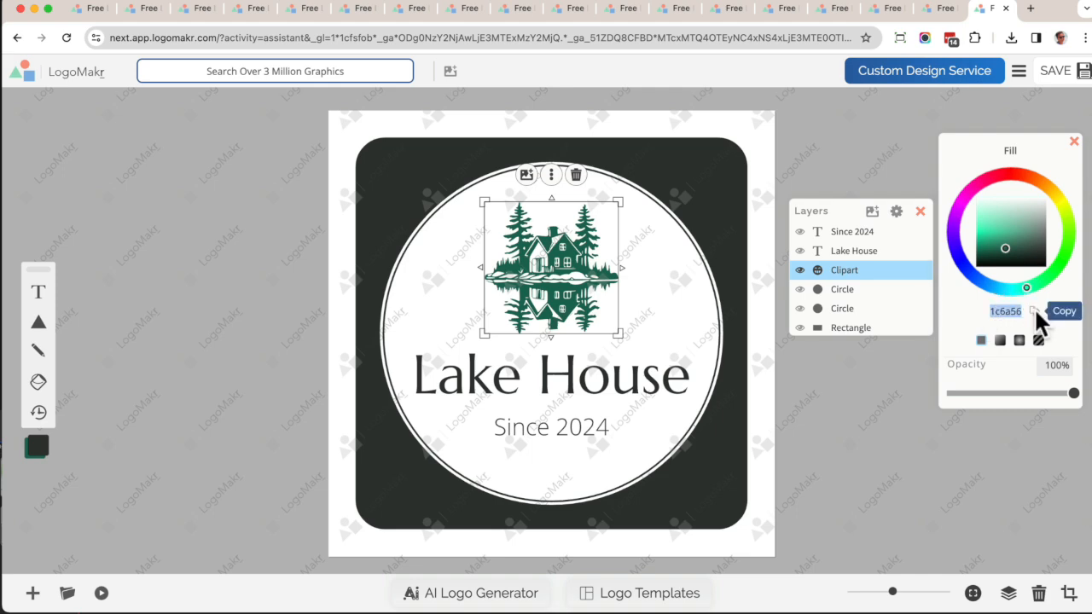
pyautogui.click(738, 194)
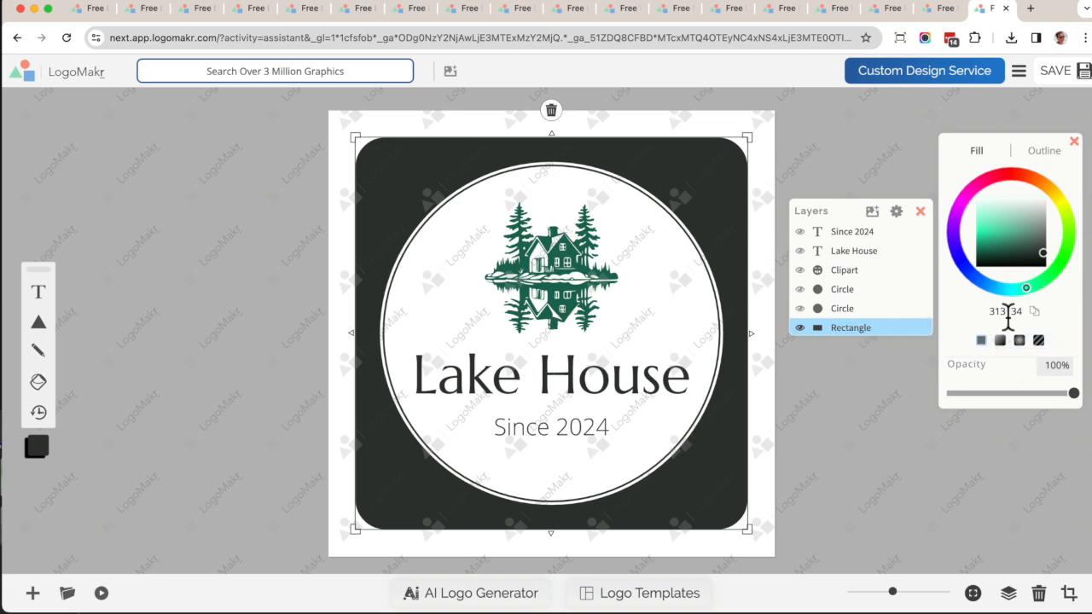
pyautogui.press('super+v')
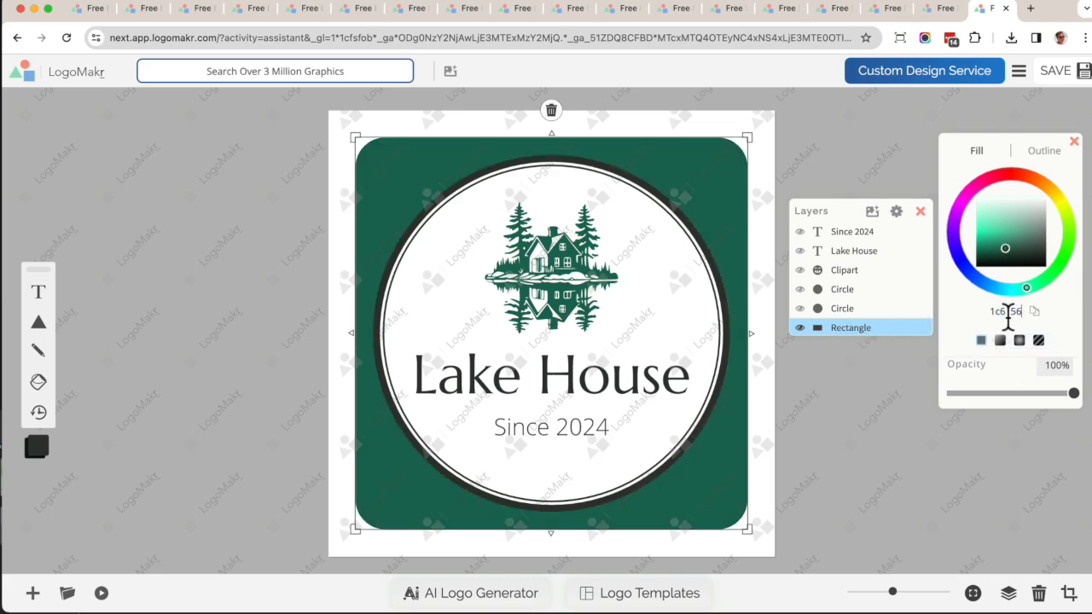
pyautogui.click(893, 175)
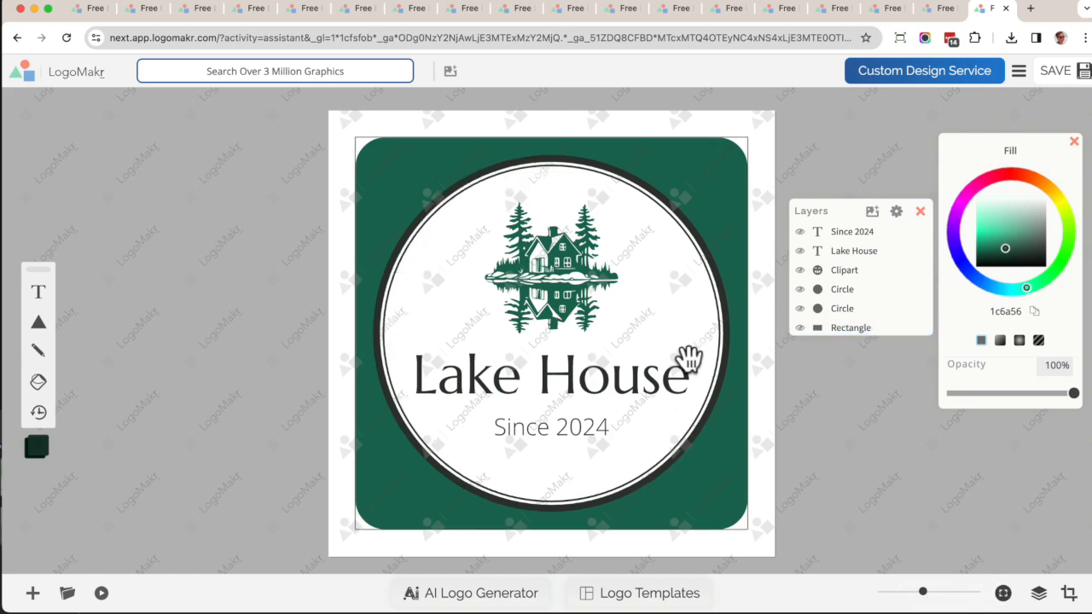
# Set the inner circle's outline color to a green around 2b7b67 using the color picker.
pyautogui.click(845, 290)
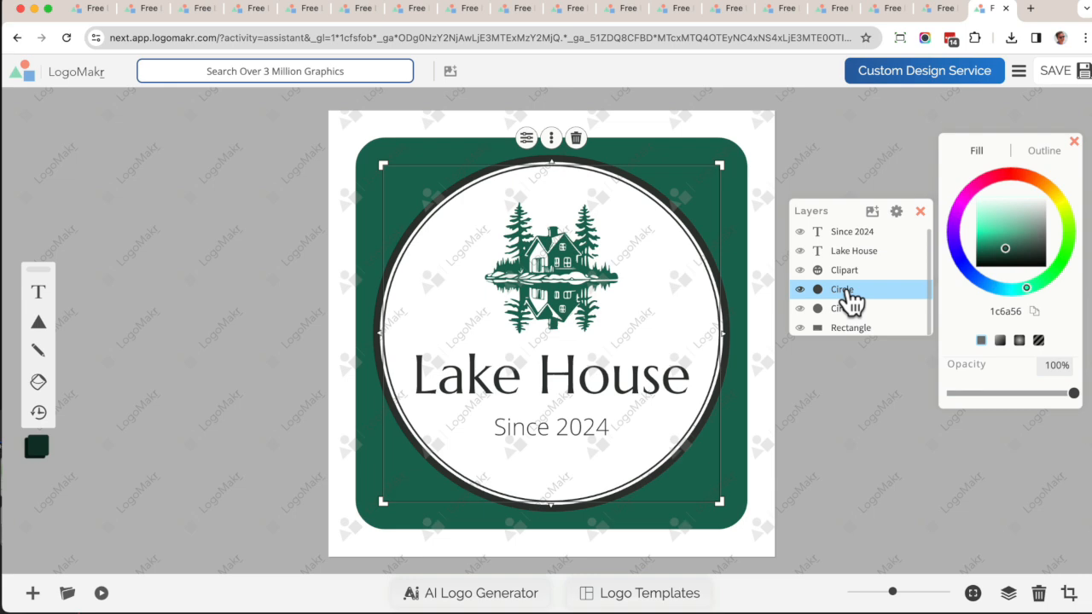
pyautogui.click(1044, 152)
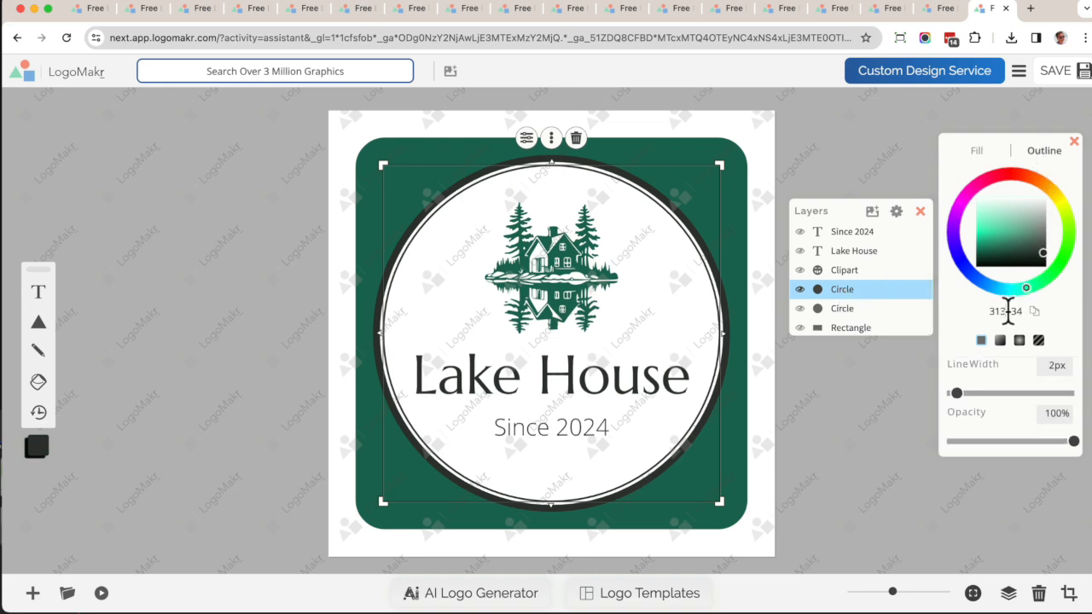
pyautogui.press('Delete')
pyautogui.moveTo(1013, 256)
pyautogui.mouseDown()
pyautogui.moveTo(1003, 236)
pyautogui.moveTo(1009, 252)
pyautogui.mouseUp()
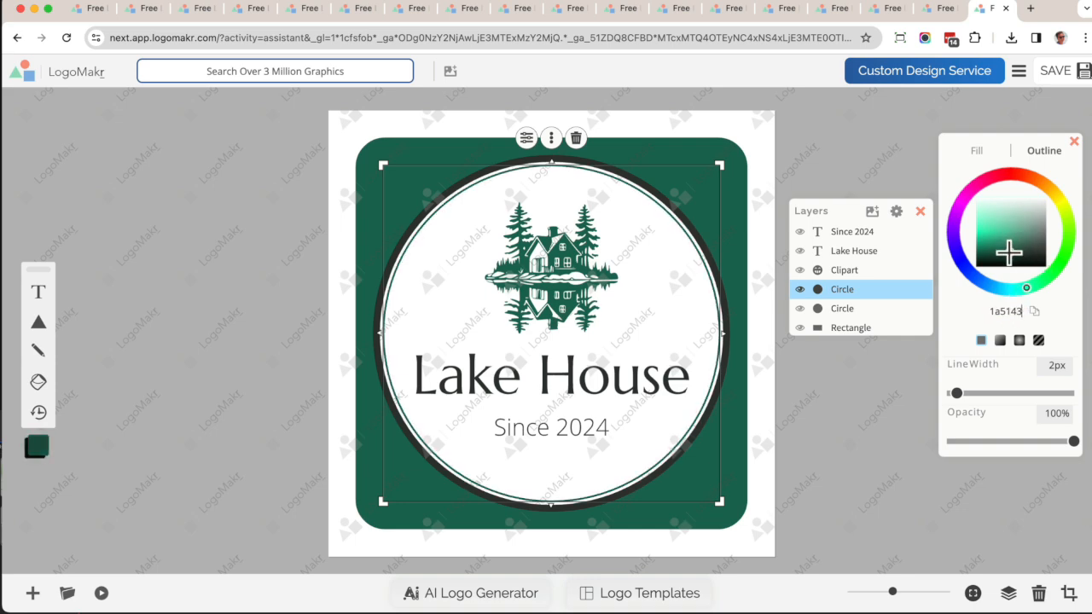
pyautogui.moveTo(1003, 253)
pyautogui.mouseDown()
pyautogui.moveTo(1004, 239)
pyautogui.moveTo(1012, 245)
pyautogui.mouseUp()
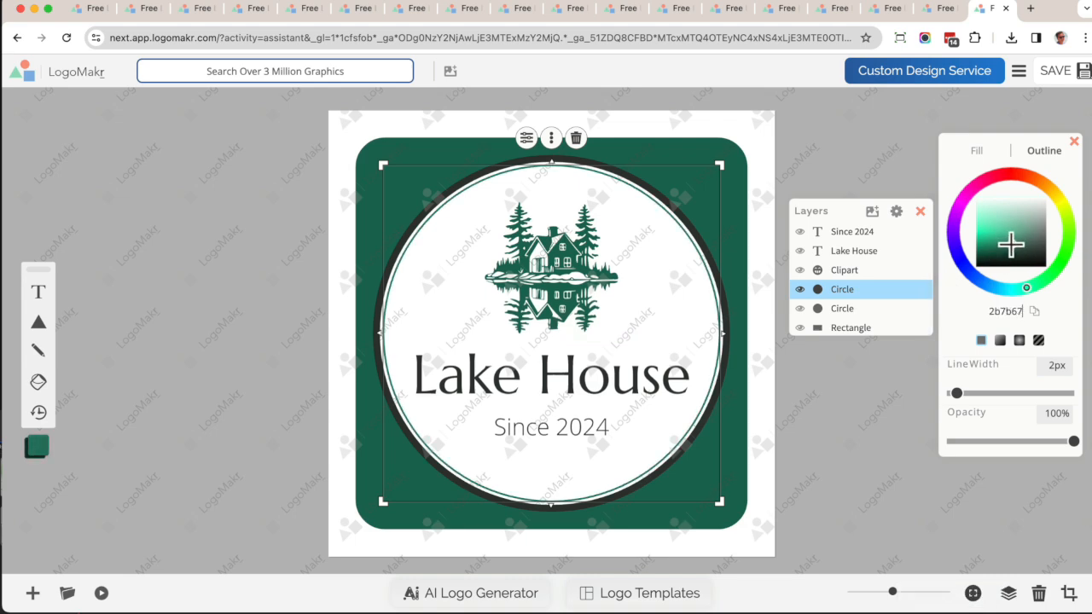
# Set the outer circle's outline color to dark green 113f33.
pyautogui.click(872, 310)
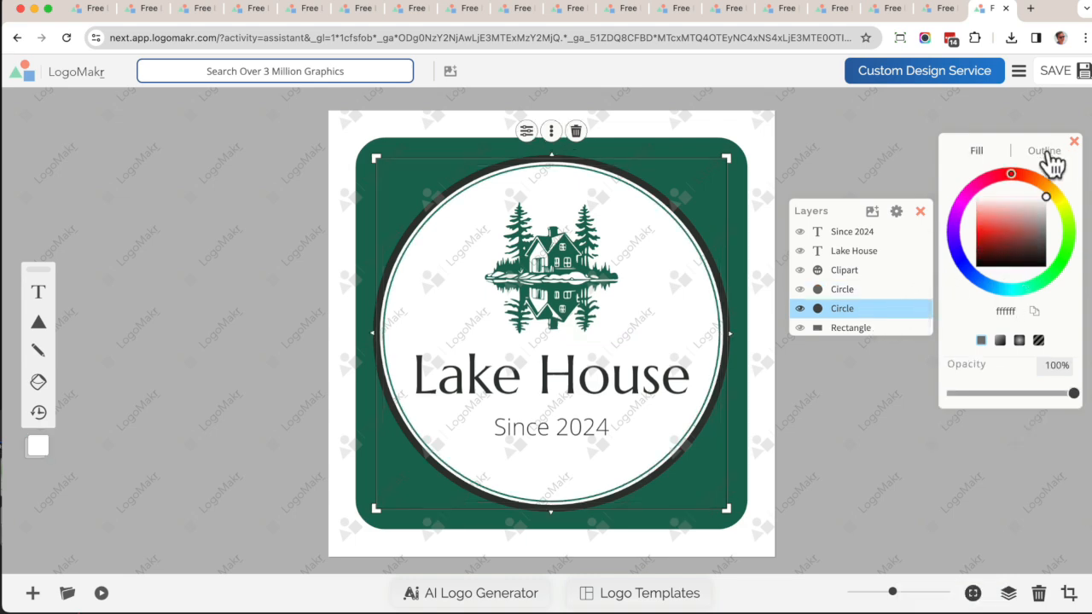
pyautogui.click(1049, 155)
pyautogui.doubleClick(1003, 313)
pyautogui.press('super+v')
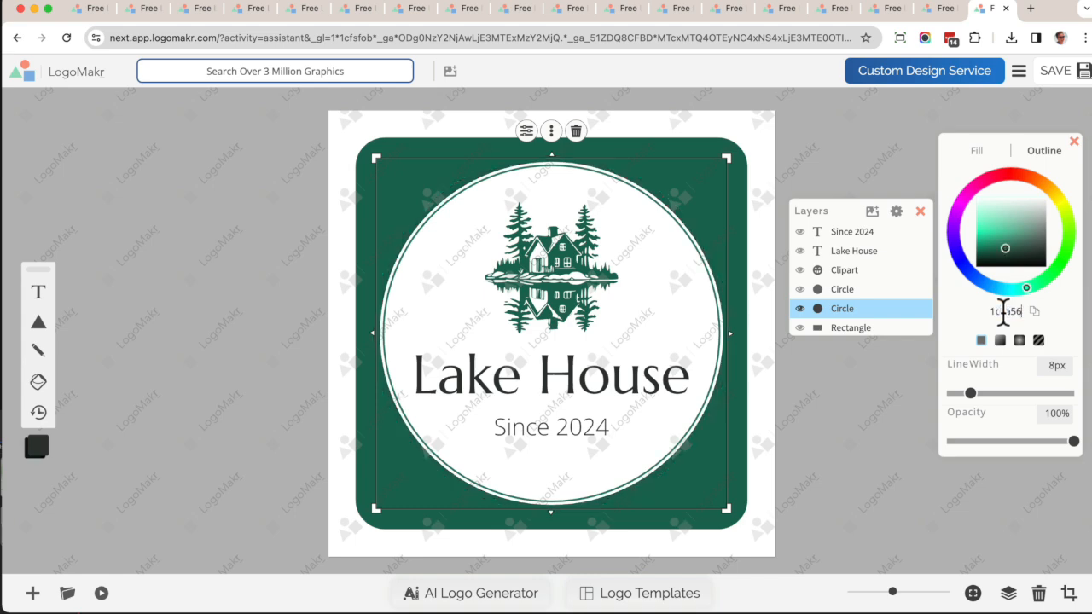
pyautogui.moveTo(1000, 265)
pyautogui.mouseDown()
pyautogui.moveTo(1003, 239)
pyautogui.moveTo(1005, 255)
pyautogui.mouseUp()
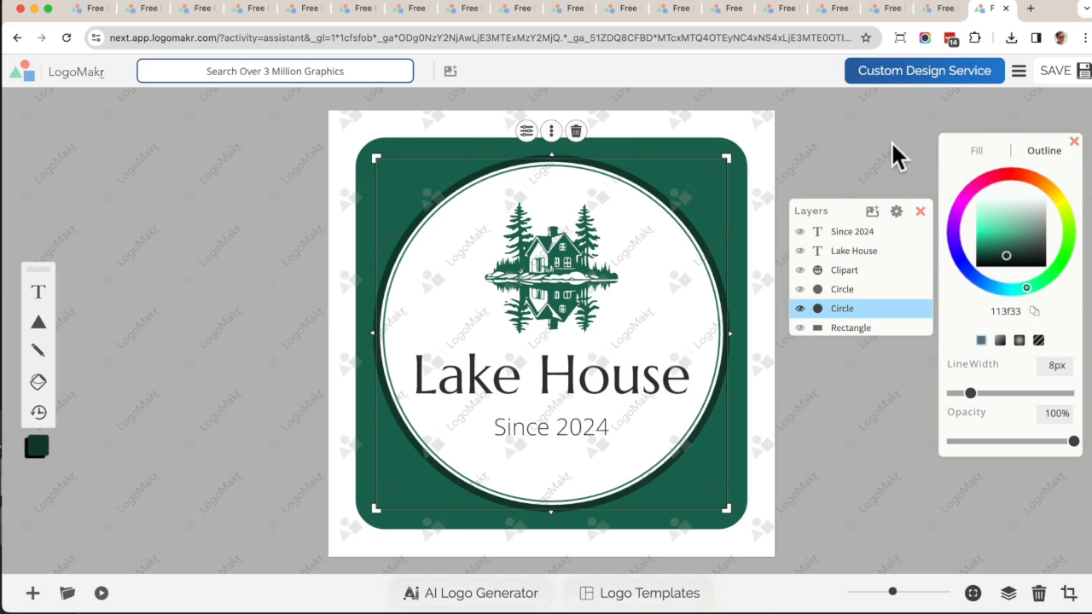
# Recolor the Lake House title text to dark green 1c6a56.
pyautogui.click(551, 378)
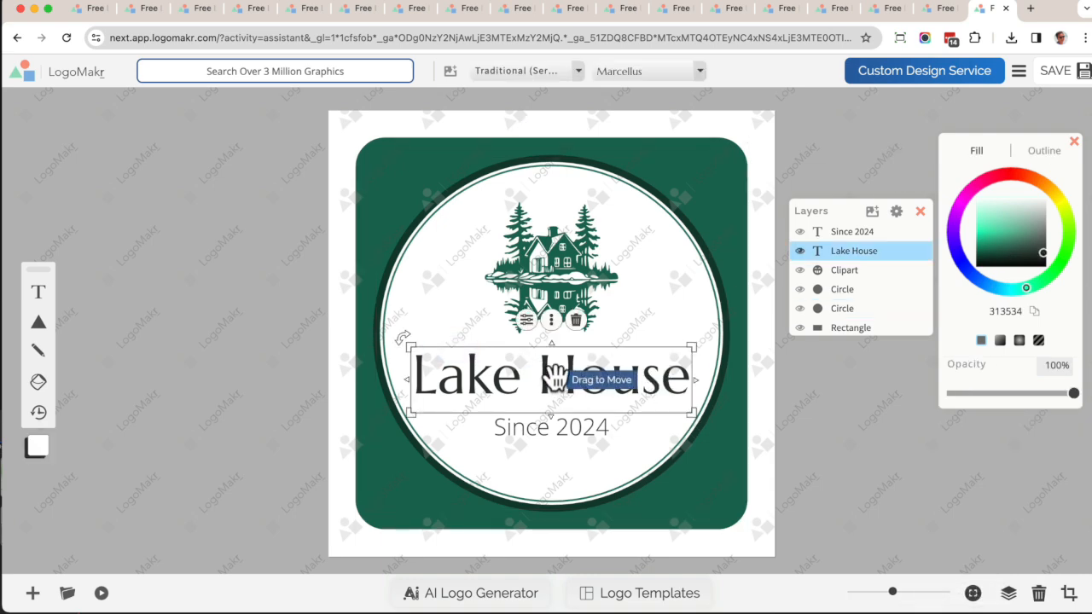
pyautogui.doubleClick(1011, 311)
pyautogui.press('super+v')
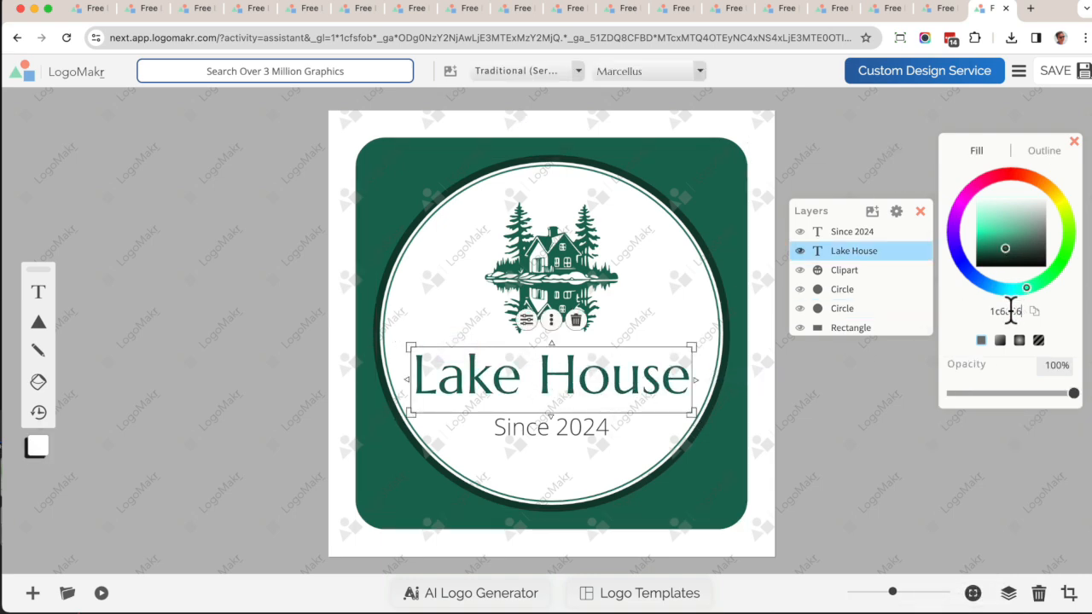
pyautogui.click(858, 426)
# Replace the Since 2024 subtitle text with RENTALS.
pyautogui.doubleClick(558, 432)
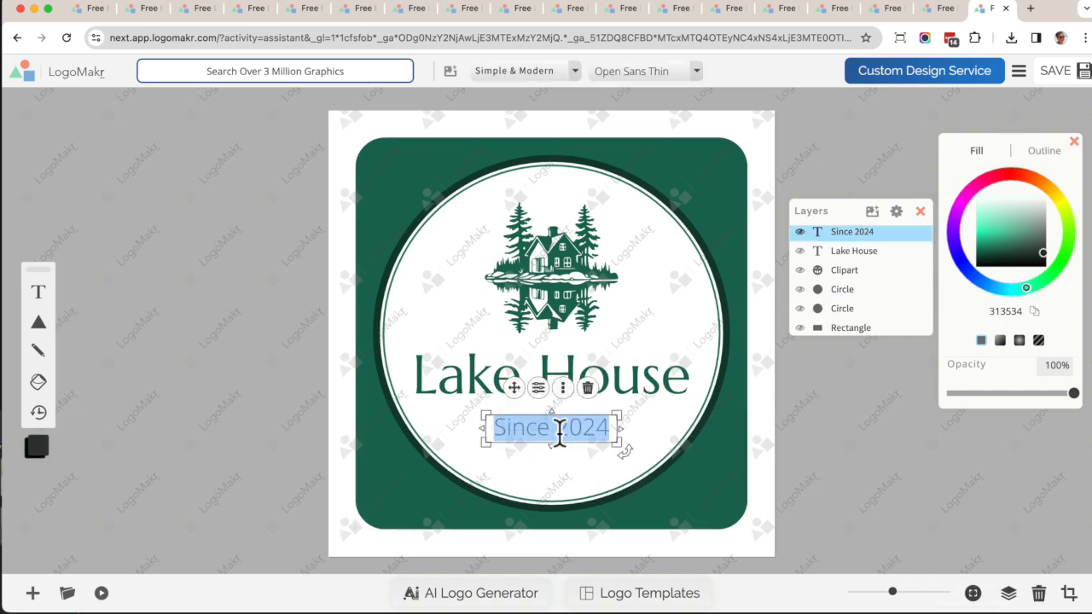
pyautogui.write('RENTAL')
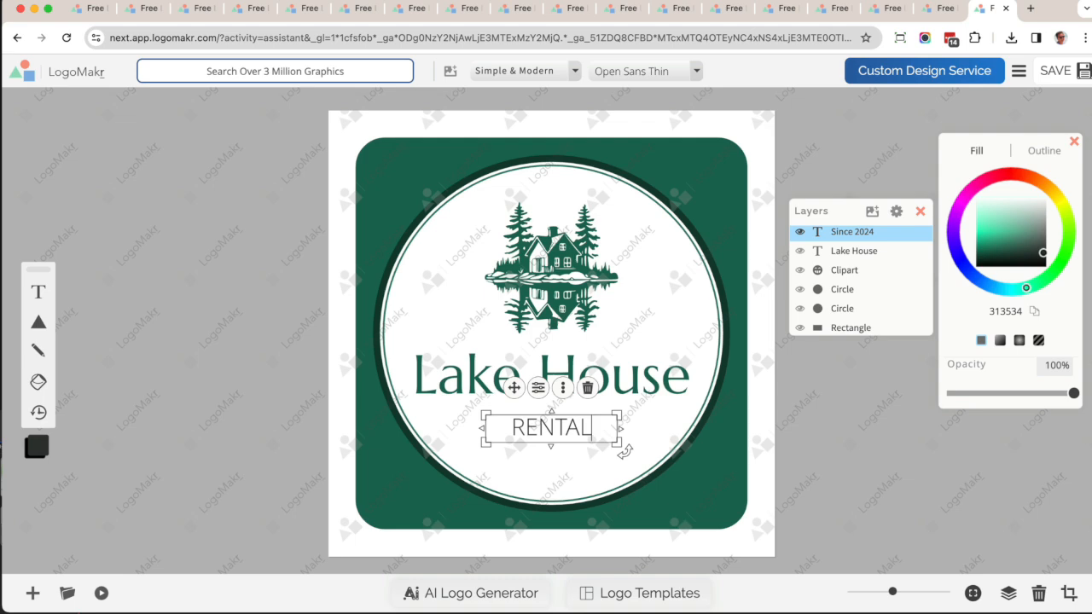
pyautogui.write('S')
pyautogui.click(856, 422)
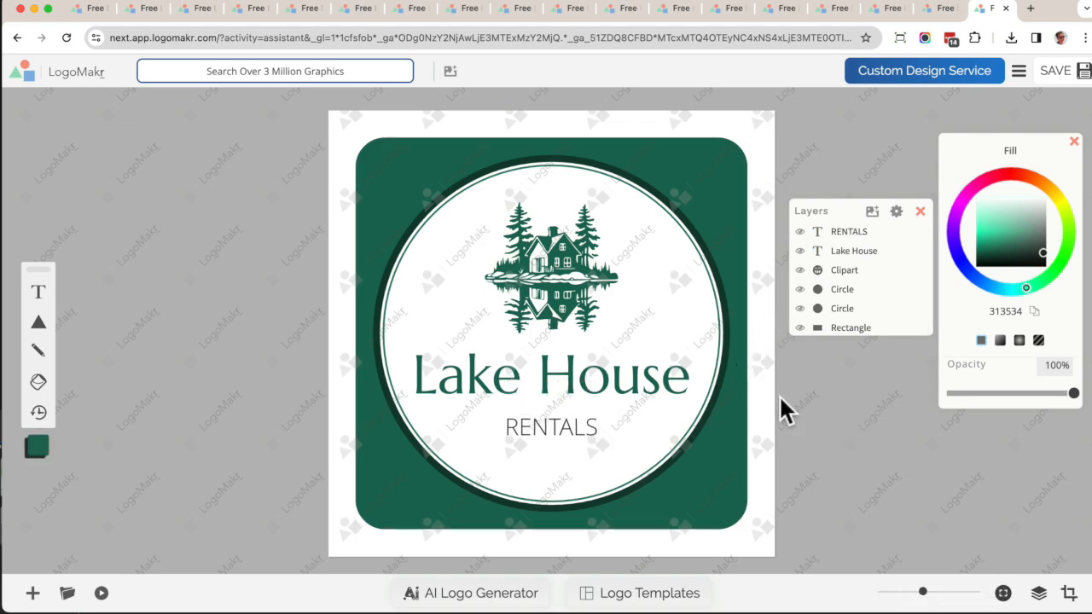
# Flip the cabin clipart horizontally twice to compare its orientations.
pyautogui.click(574, 281)
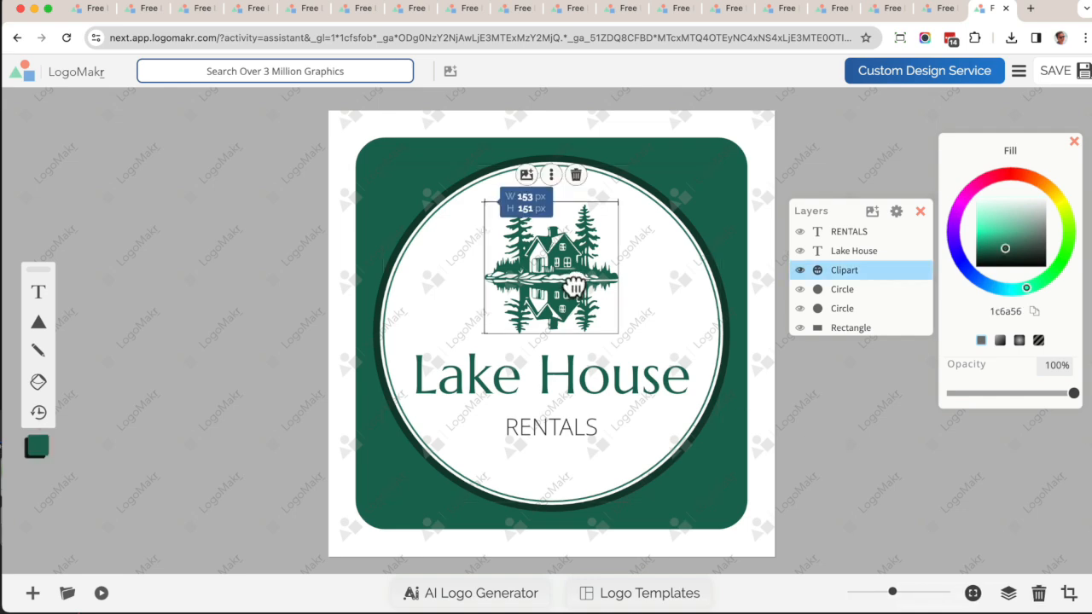
pyautogui.moveTo(620, 197)
pyautogui.mouseDown()
pyautogui.moveTo(638, 177)
pyautogui.moveTo(619, 195)
pyautogui.moveTo(616, 186)
pyautogui.moveTo(623, 197)
pyautogui.mouseUp()
pyautogui.rightClick(555, 245)
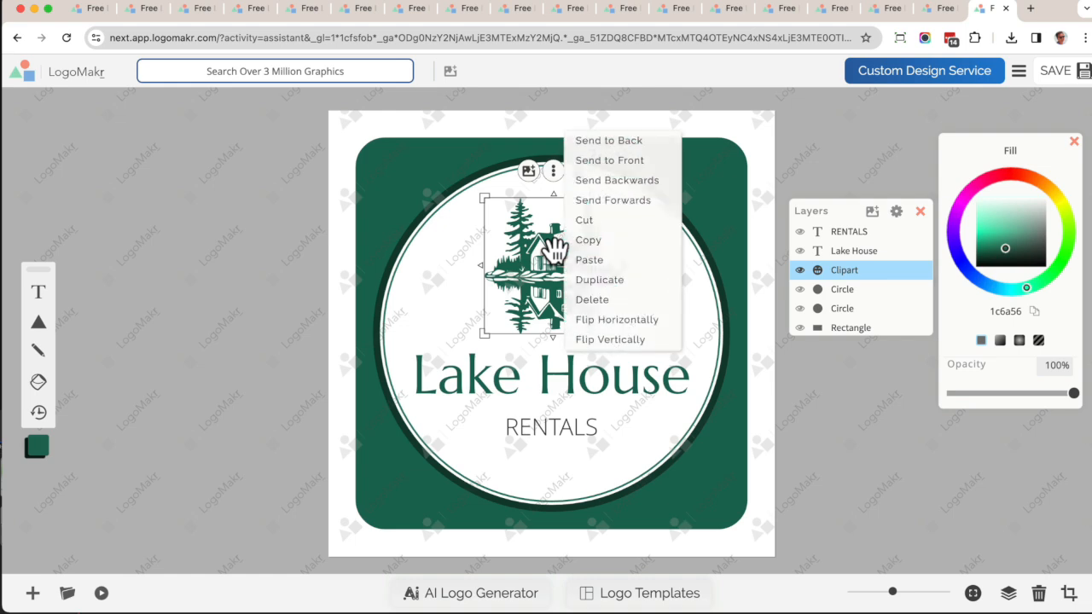
pyautogui.click(602, 321)
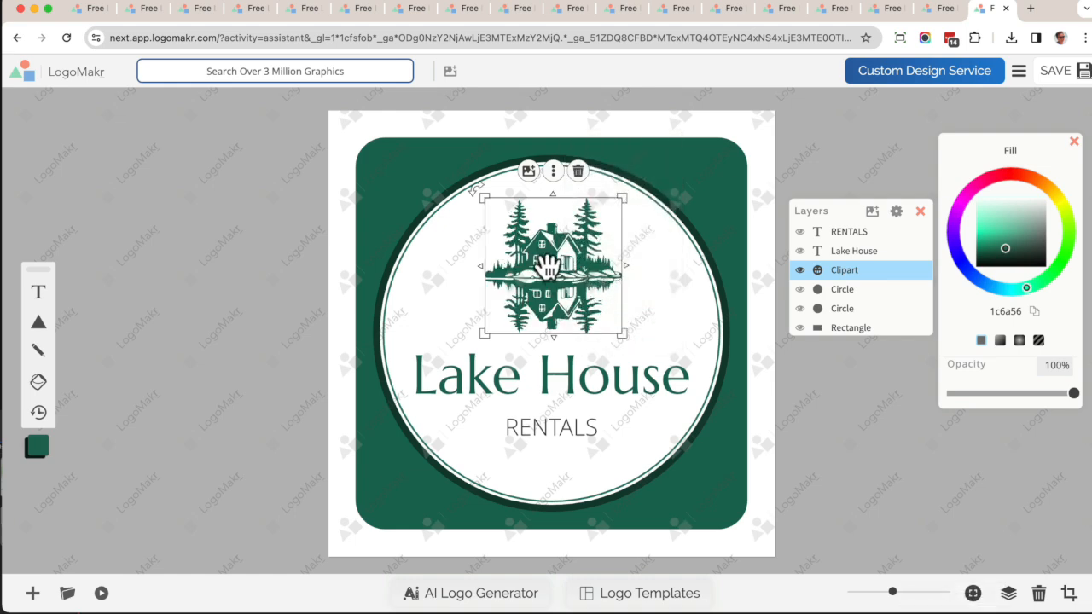
pyautogui.rightClick(547, 265)
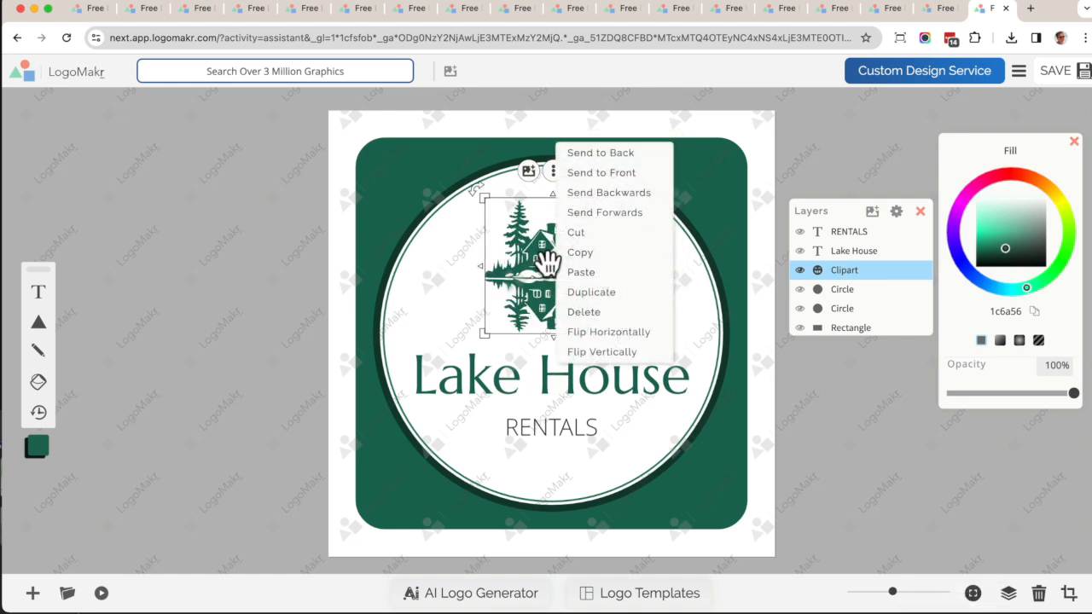
pyautogui.click(596, 328)
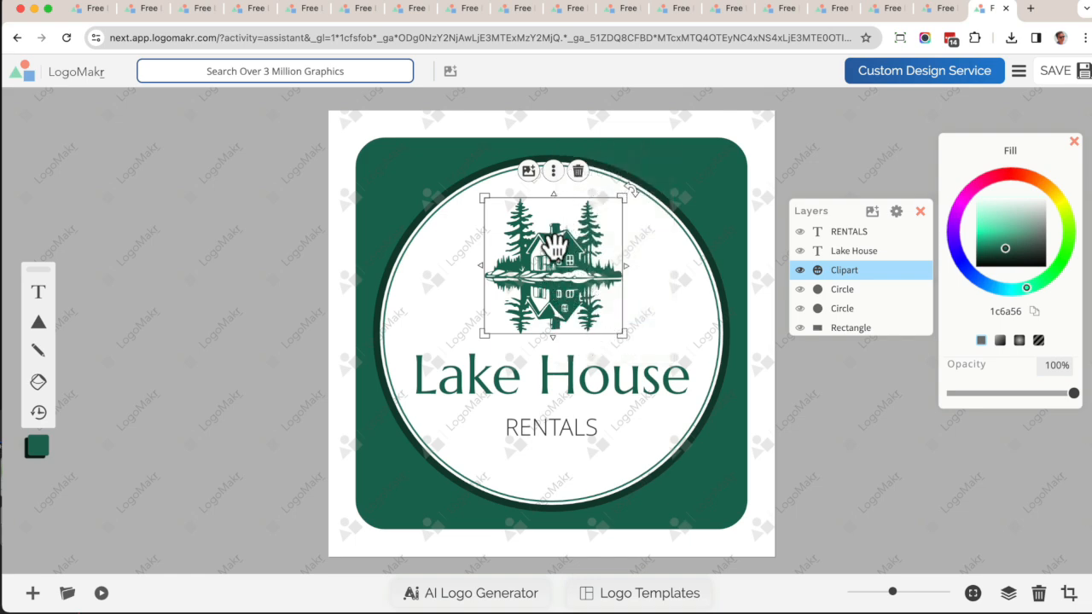
# Change the Lake House title font to the Bold family's Anton typeface.
pyautogui.click(607, 381)
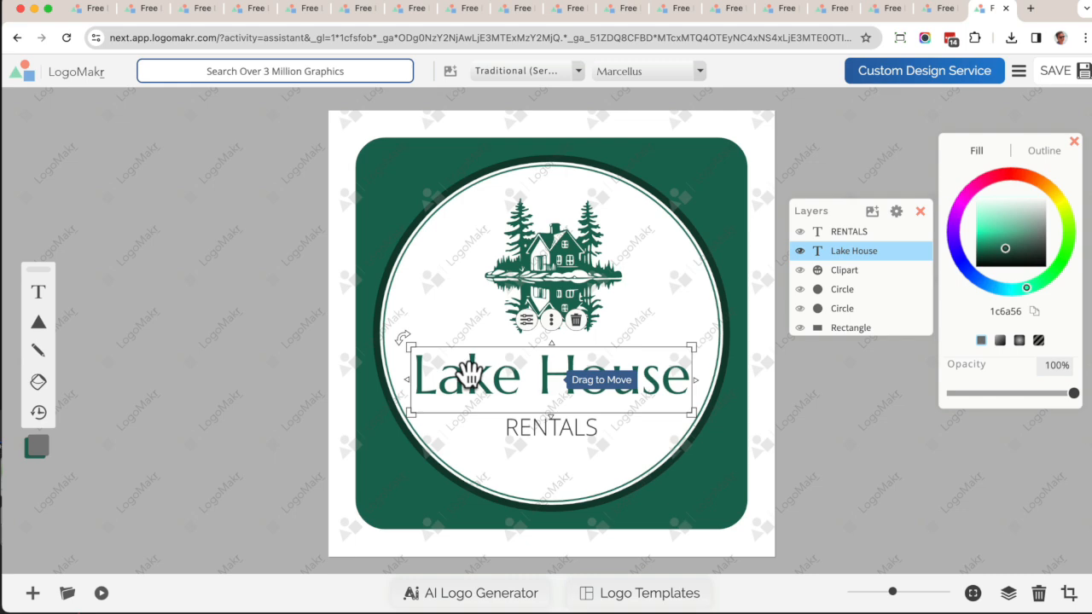
pyautogui.click(509, 71)
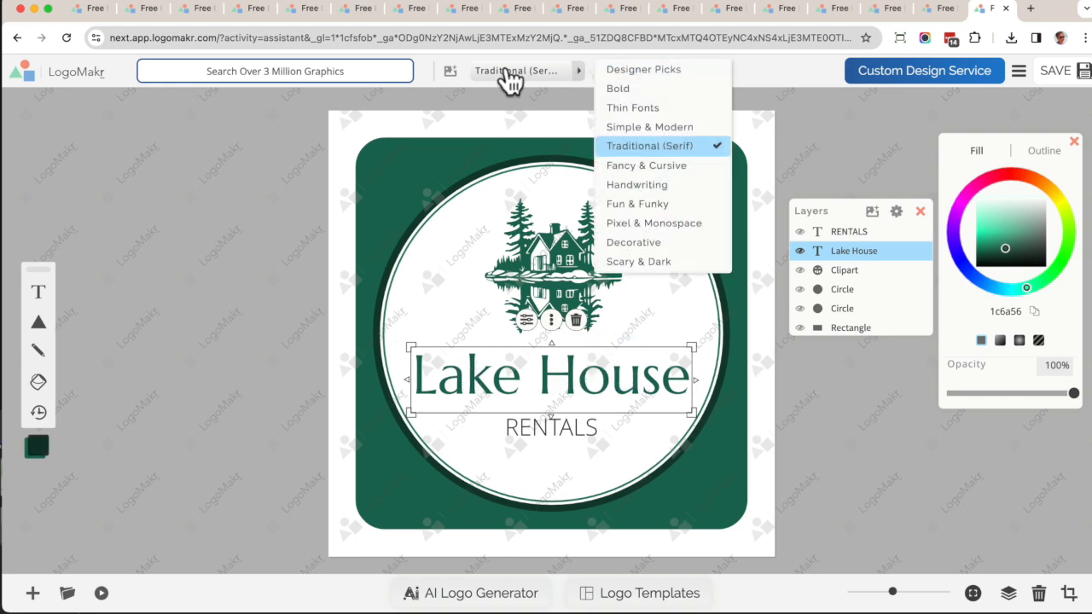
pyautogui.click(629, 89)
pyautogui.click(628, 76)
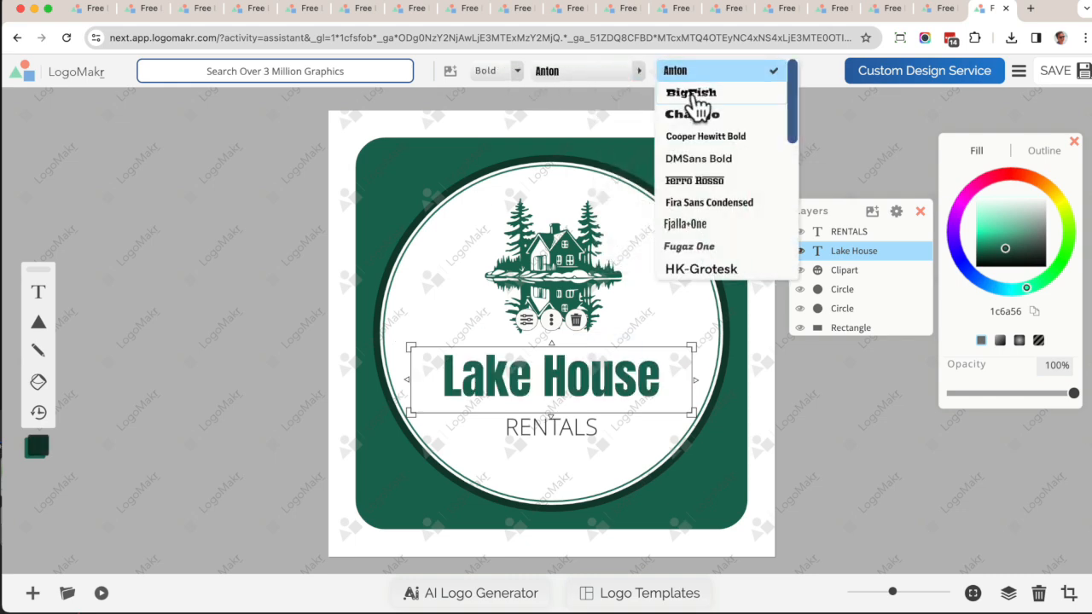
pyautogui.click(596, 265)
pyautogui.click(642, 384)
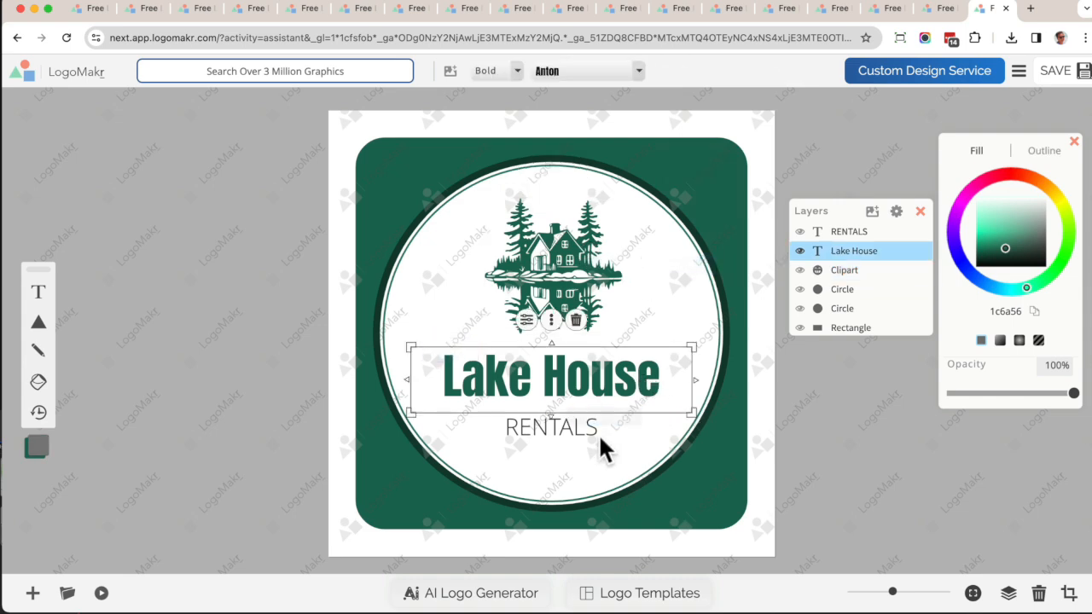
# Save the logo design to open its download panel.
pyautogui.click(607, 430)
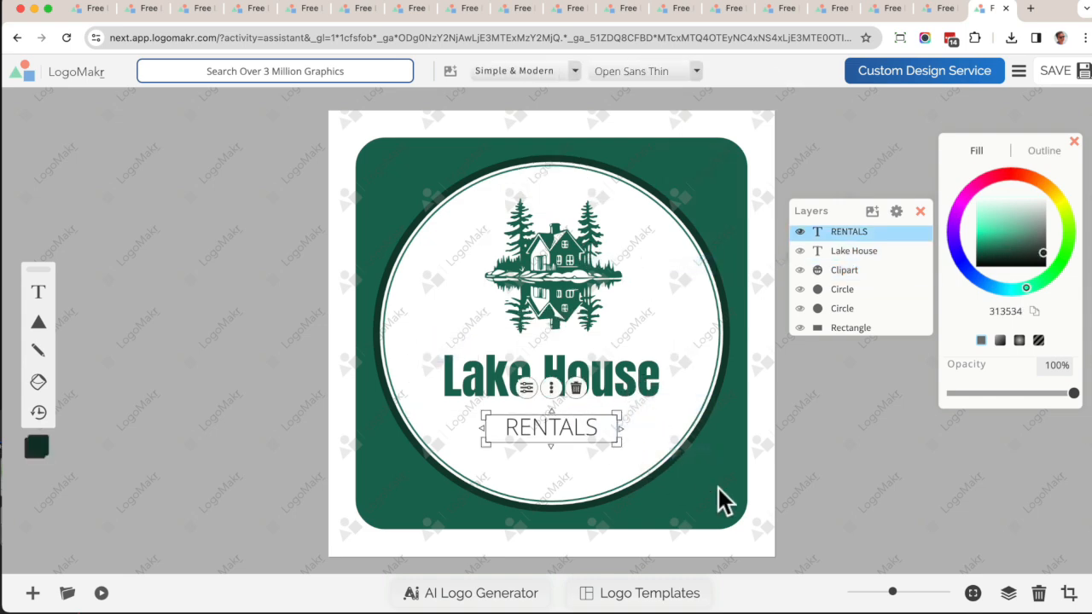
pyautogui.click(857, 455)
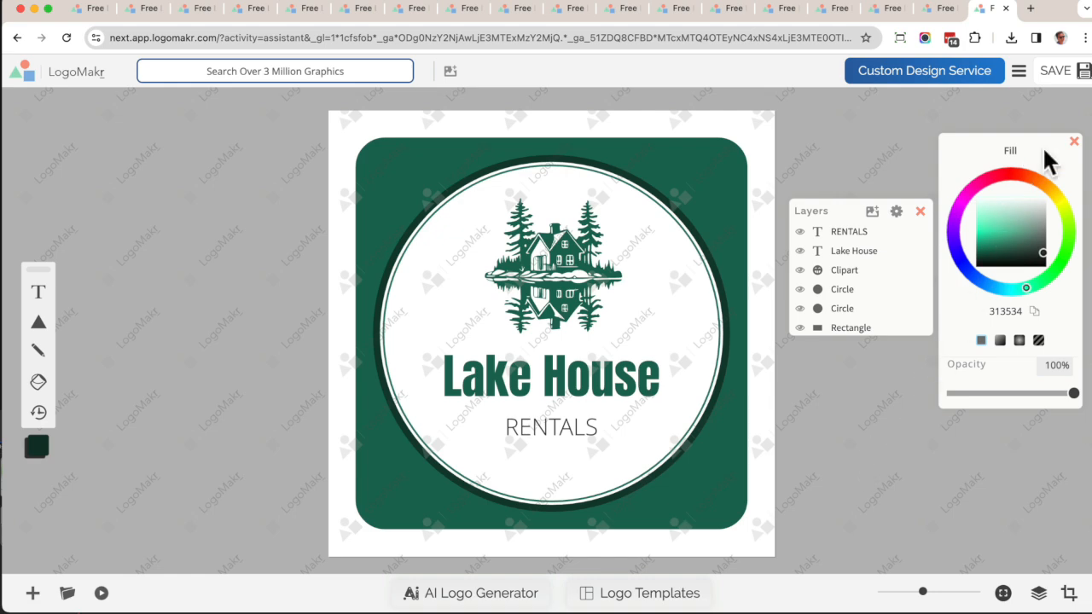
pyautogui.click(1056, 77)
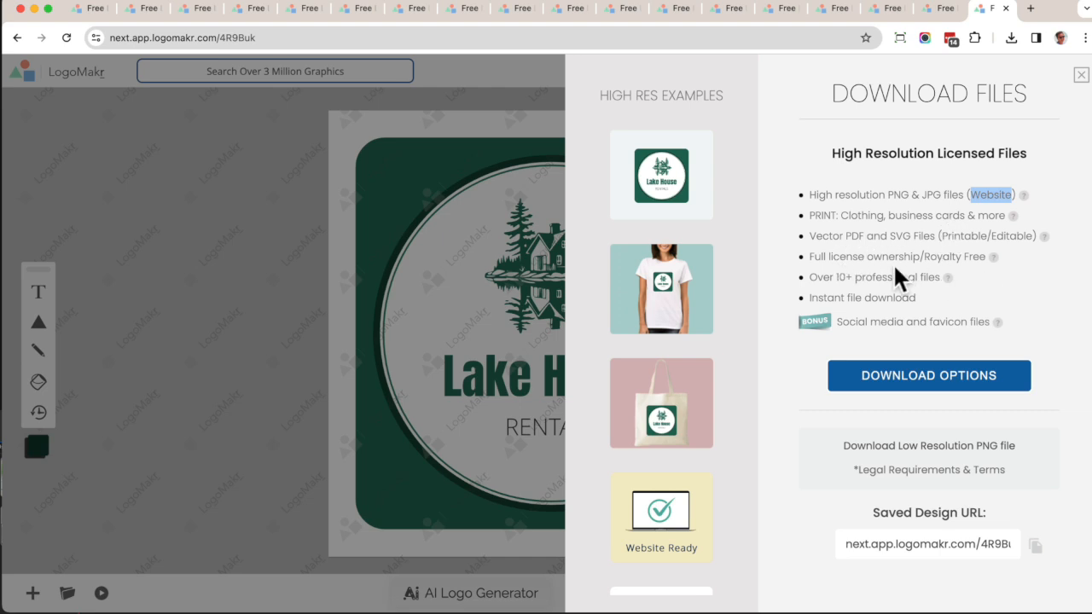
# Review the high-resolution file features and the download pricing plans.
pyautogui.moveTo(816, 261); pyautogui.dragTo(987, 265)
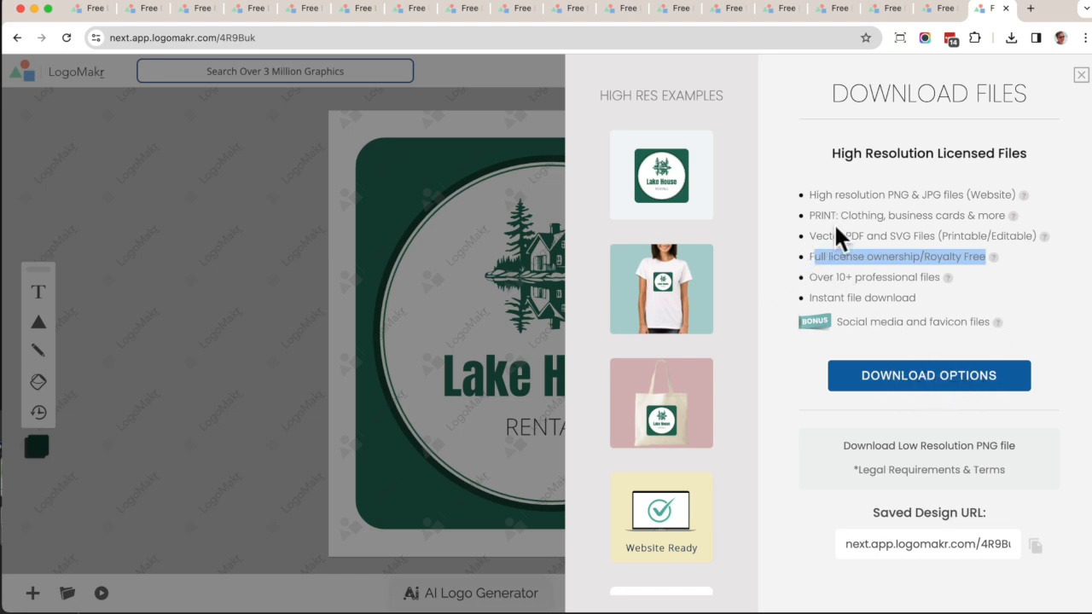
pyautogui.click(831, 209)
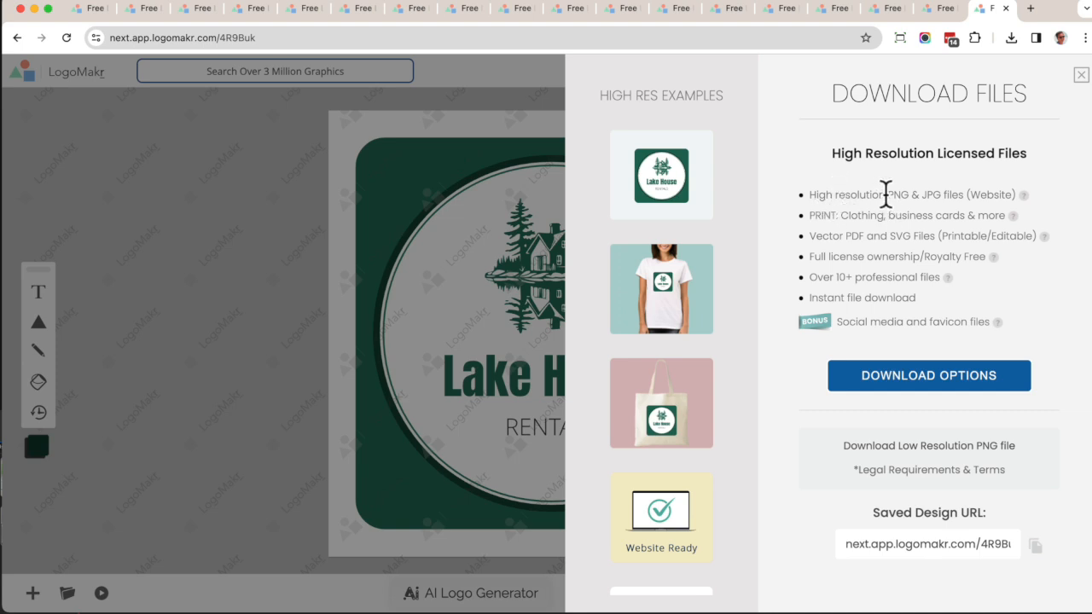
pyautogui.click(909, 388)
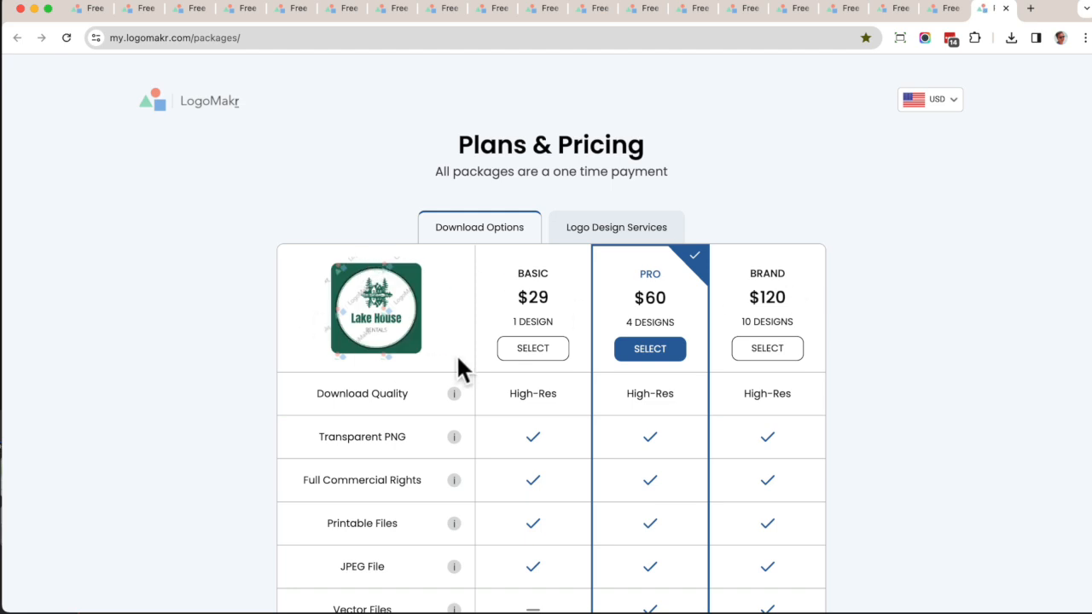
pyautogui.scroll(-2, 456, 360)
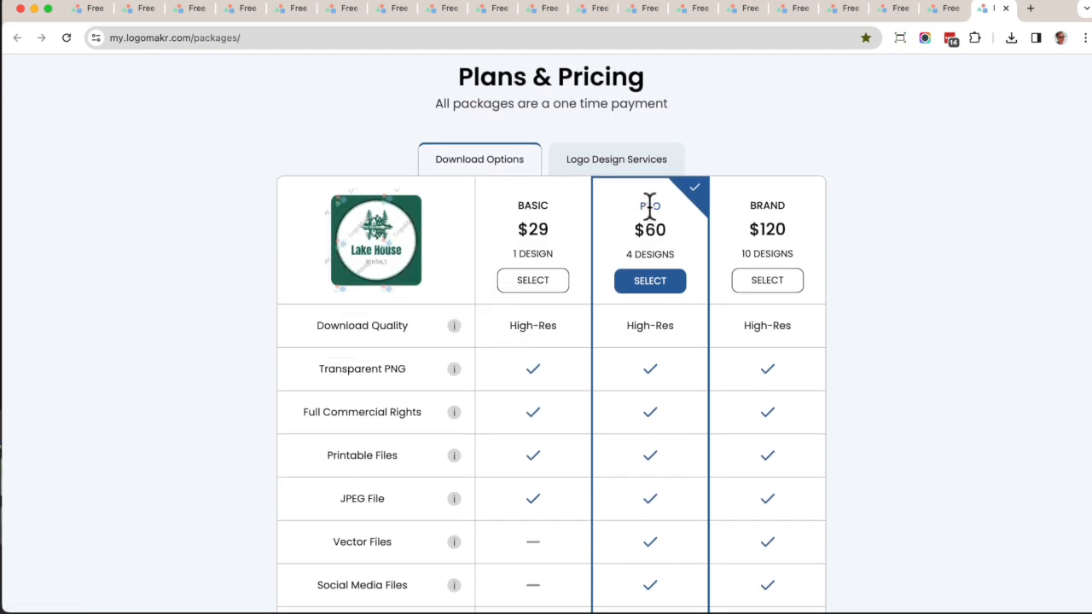
pyautogui.click(949, 12)
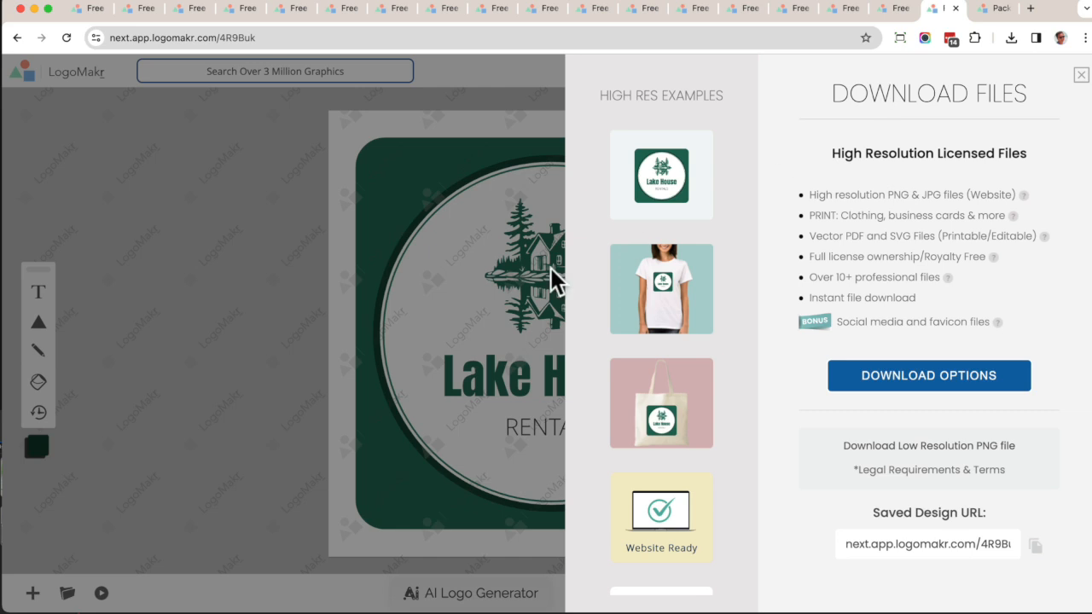
pyautogui.click(983, 10)
pyautogui.moveTo(626, 254); pyautogui.dragTo(666, 253)
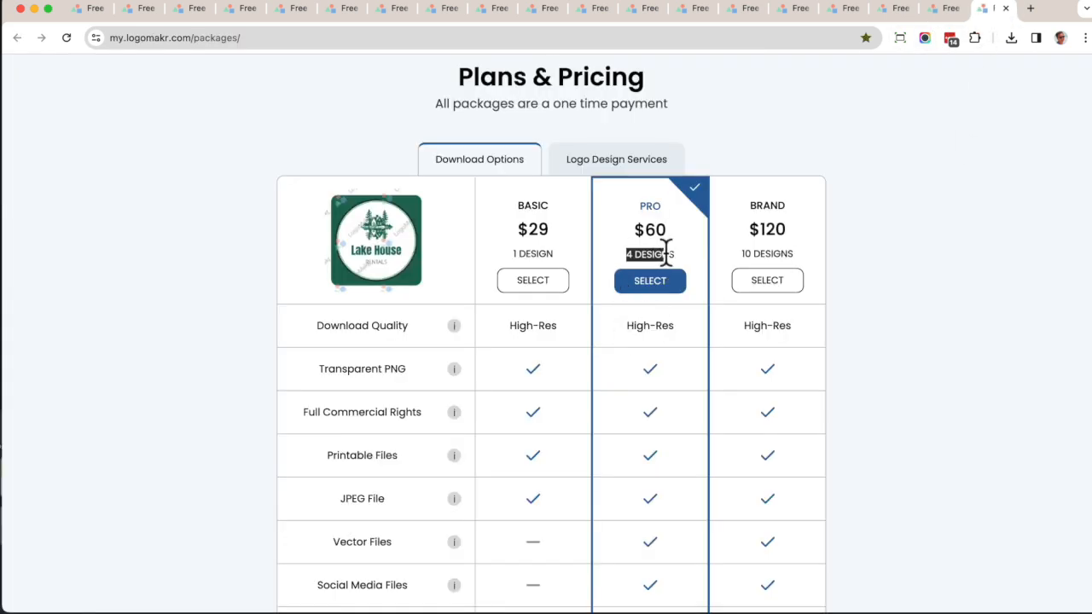
# Return to the Lake House editor tab and close the download files panel.
pyautogui.click(947, 10)
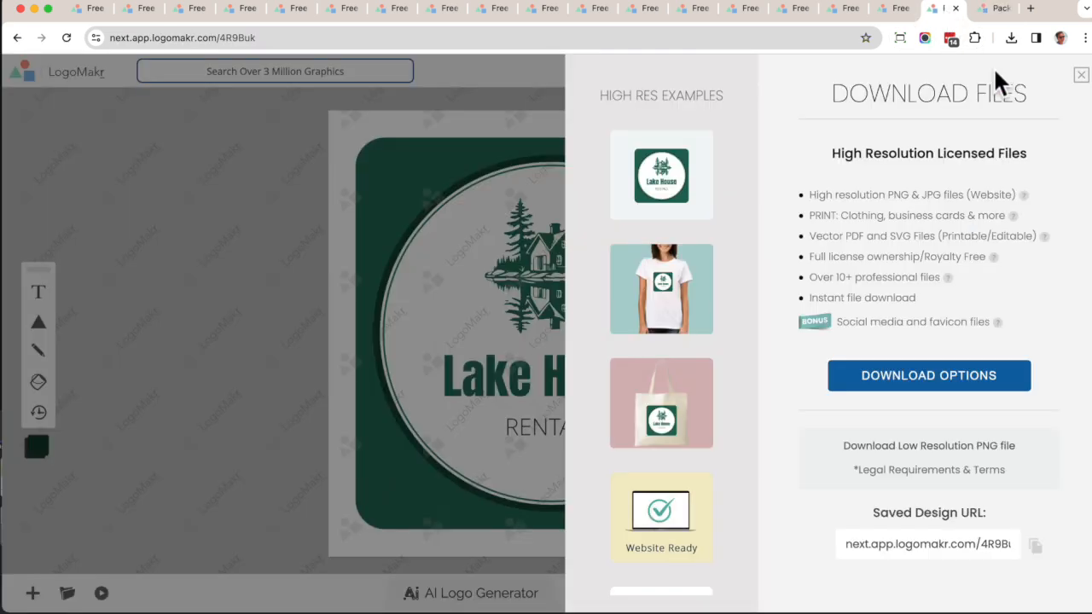
pyautogui.click(1078, 83)
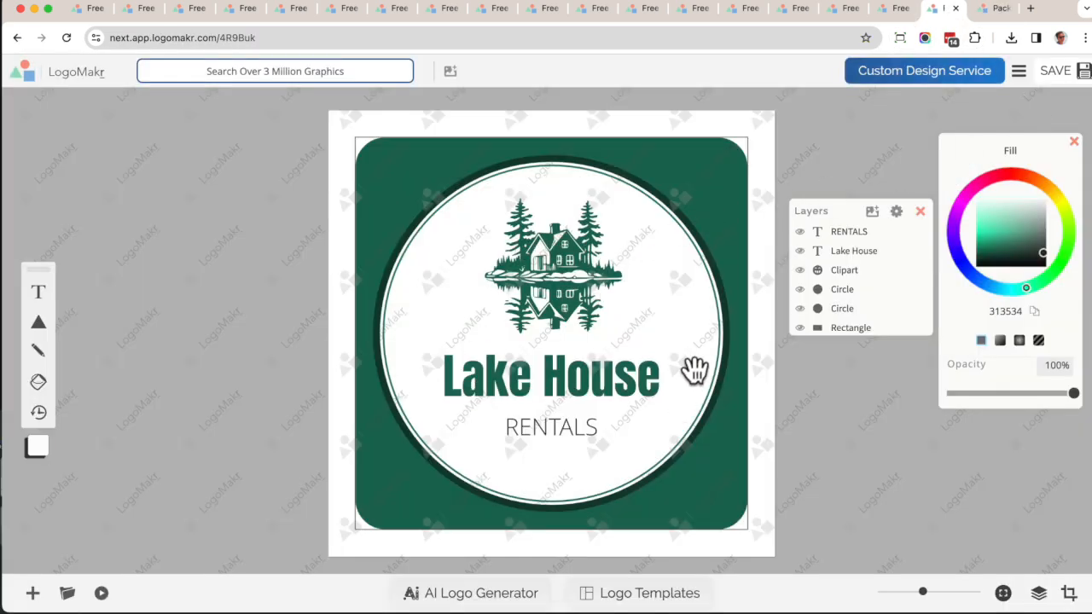
# Examine the Plans & Pricing table, comparing the features included in the Basic, Pro and Brand packages.
pyautogui.click(993, 9)
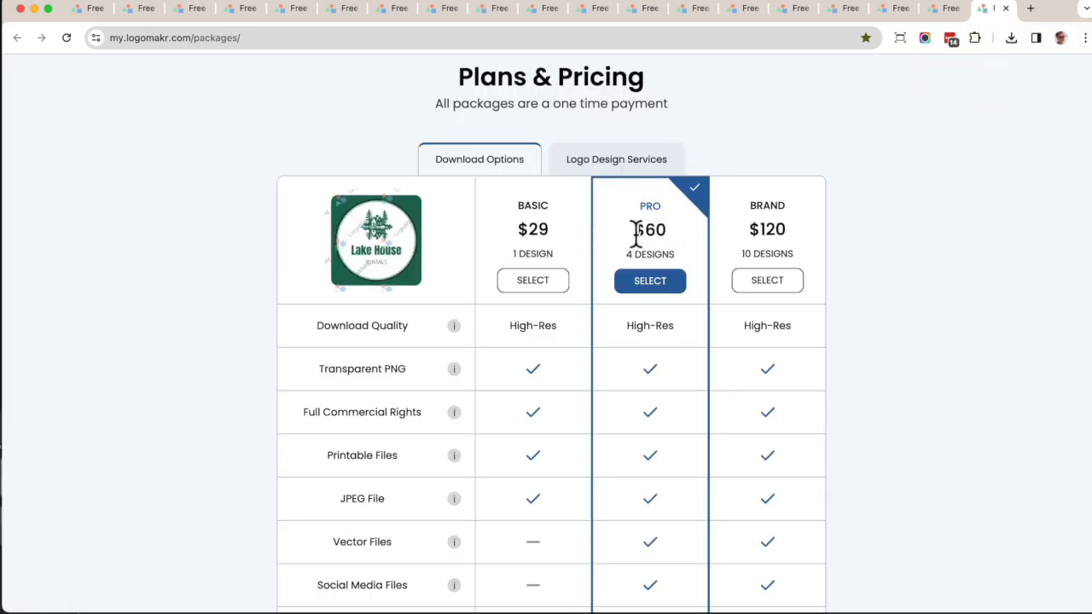
pyautogui.scroll(-3, 653, 370)
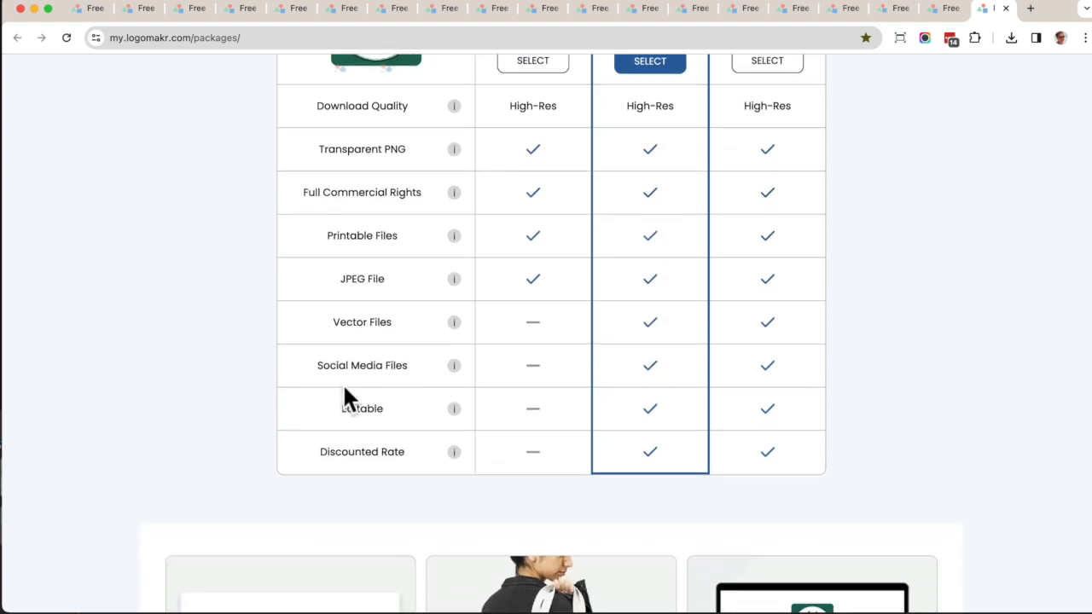
pyautogui.moveTo(317, 365); pyautogui.dragTo(429, 383)
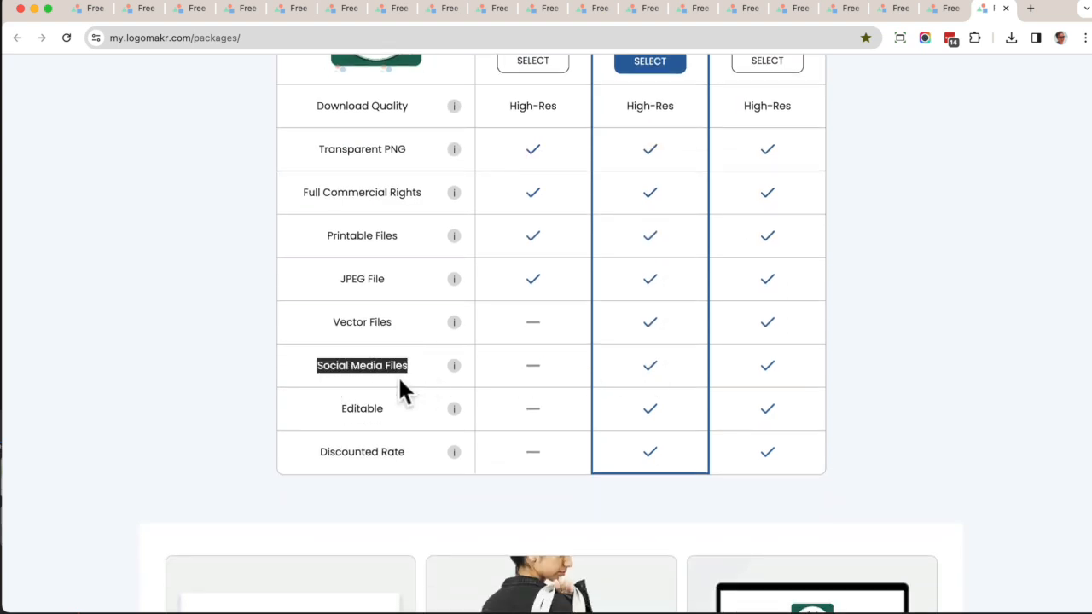
pyautogui.scroll(1, 397, 376)
pyautogui.moveTo(333, 358); pyautogui.dragTo(595, 358)
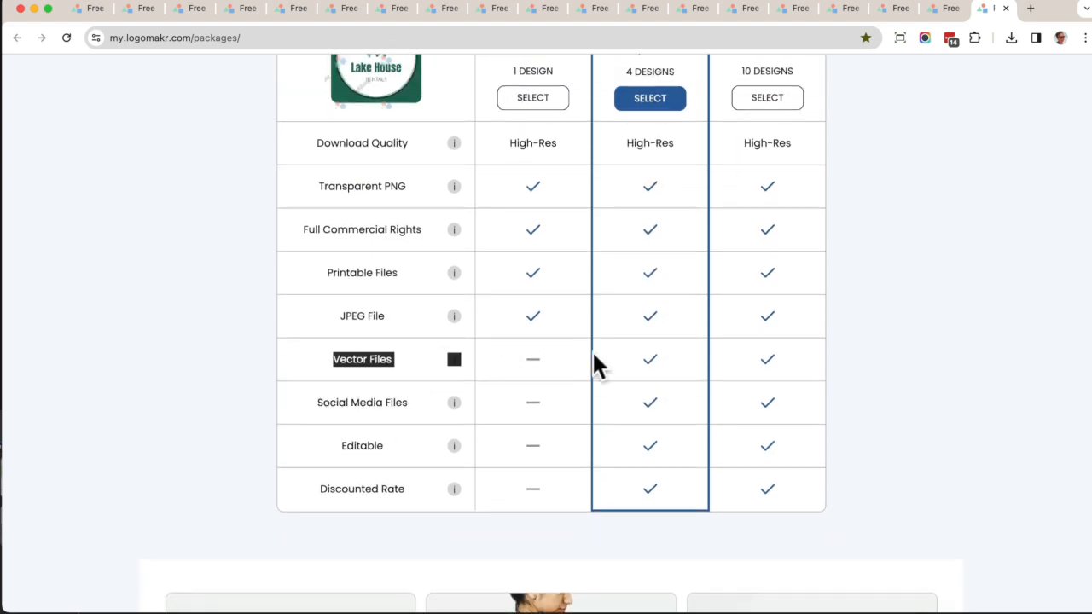
pyautogui.scroll(2, 648, 360)
pyautogui.click(639, 368)
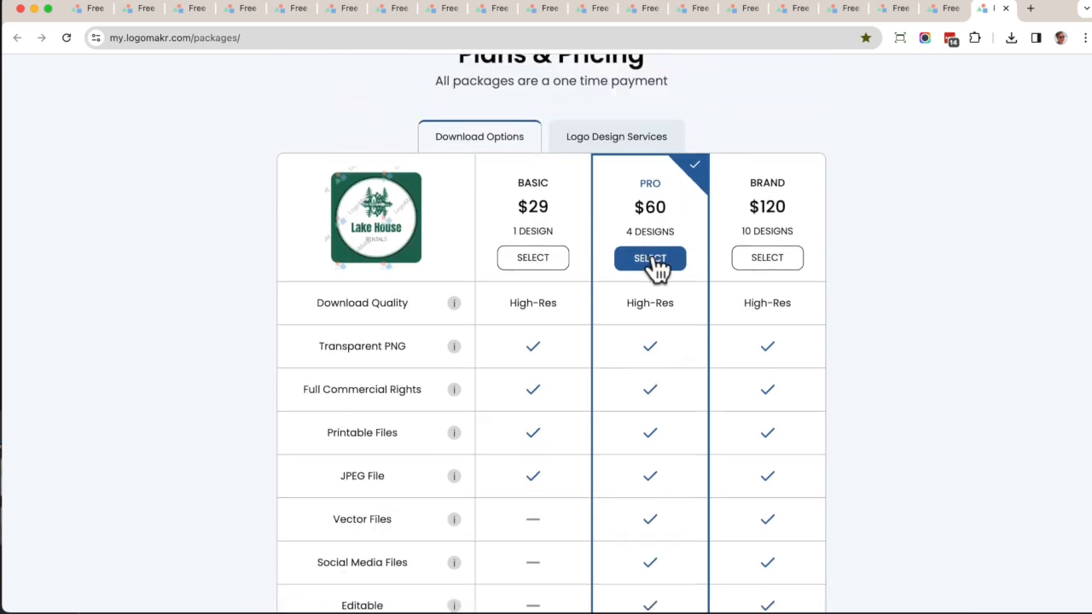
# Select the $60 Pro package and examine the checkout's registration fields and payment method options.
pyautogui.click(655, 266)
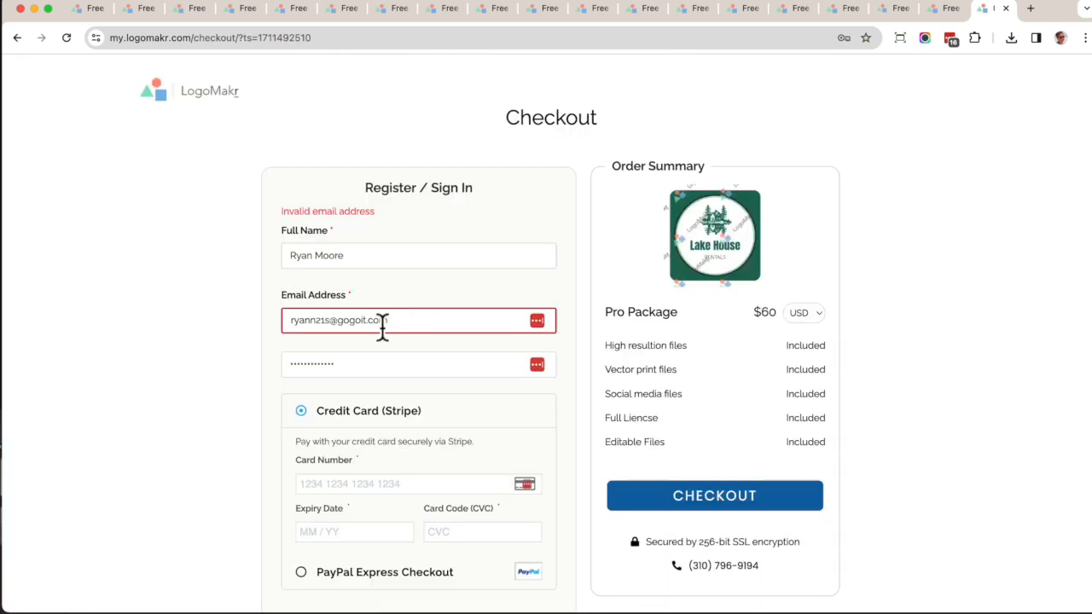
pyautogui.click(383, 318)
pyautogui.click(201, 349)
pyautogui.scroll(-3, 198, 349)
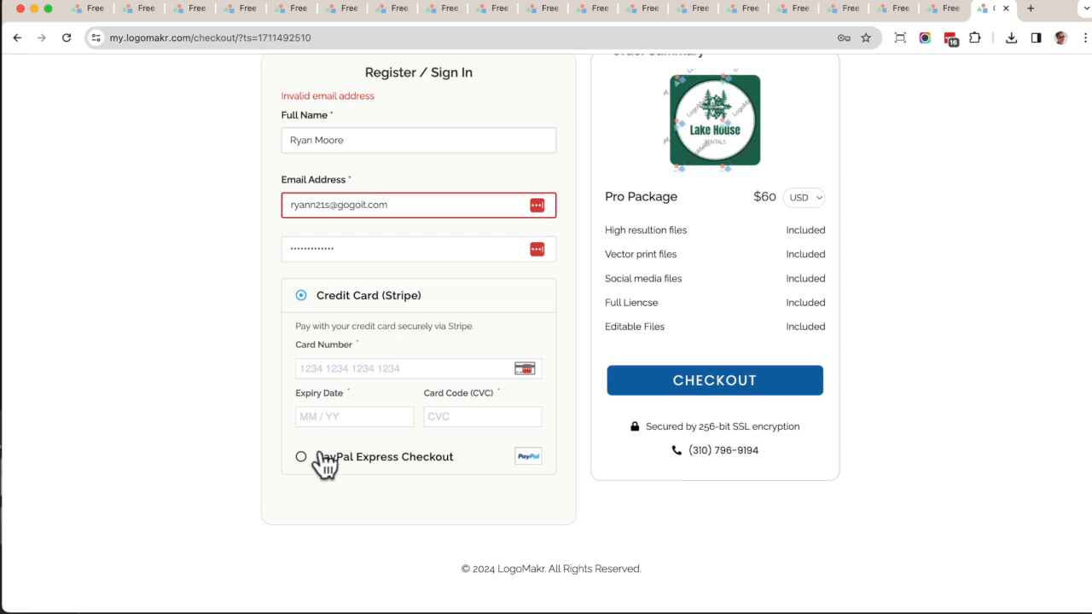
pyautogui.click(321, 458)
pyautogui.click(324, 322)
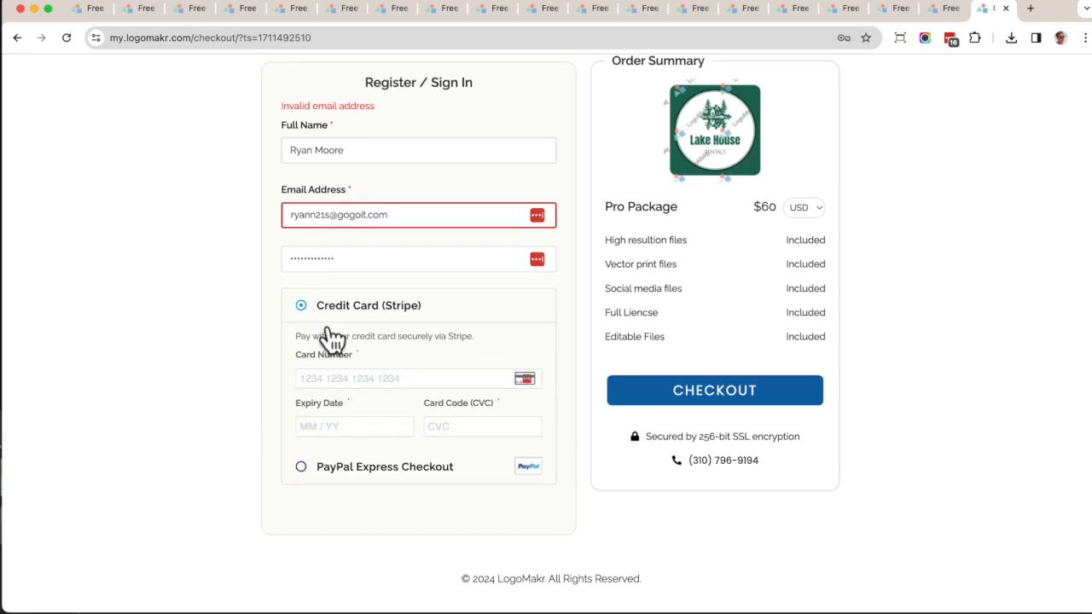
pyautogui.click(338, 372)
pyautogui.click(245, 381)
# Go back to the Lake House logo editor and zoom in and out to inspect the cabin clipart detail.
pyautogui.click(946, 11)
pyautogui.scroll(5, 663, 177)
pyautogui.scroll(-5, 664, 177)
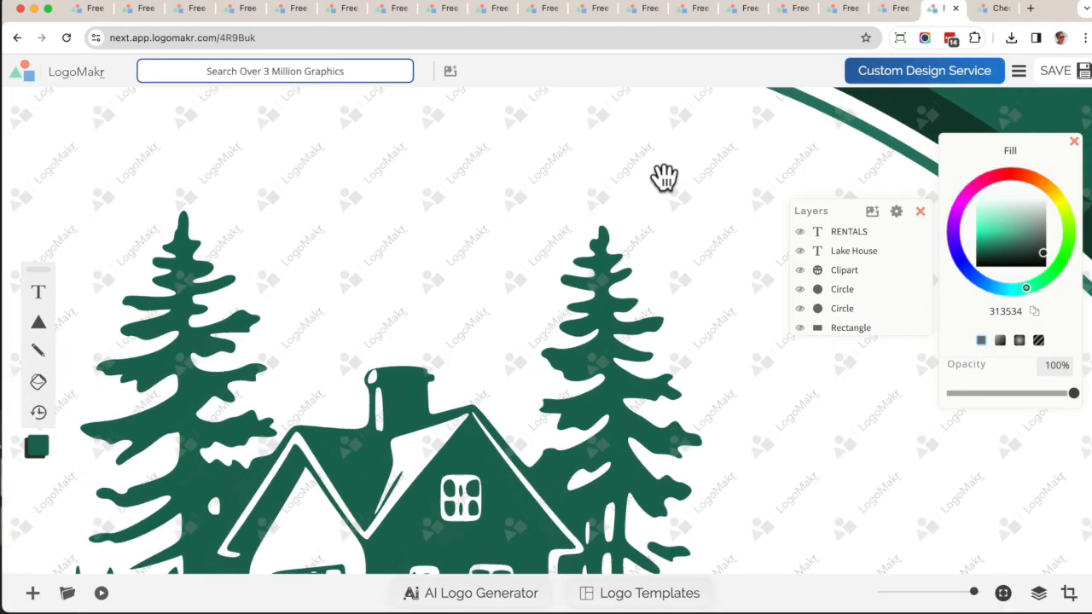
pyautogui.scroll(4, 663, 176)
pyautogui.scroll(-2, 663, 177)
pyautogui.scroll(-4, 663, 177)
pyautogui.scroll(3, 664, 177)
pyautogui.scroll(-3, 663, 176)
pyautogui.scroll(1, 663, 177)
pyautogui.scroll(-3, 663, 176)
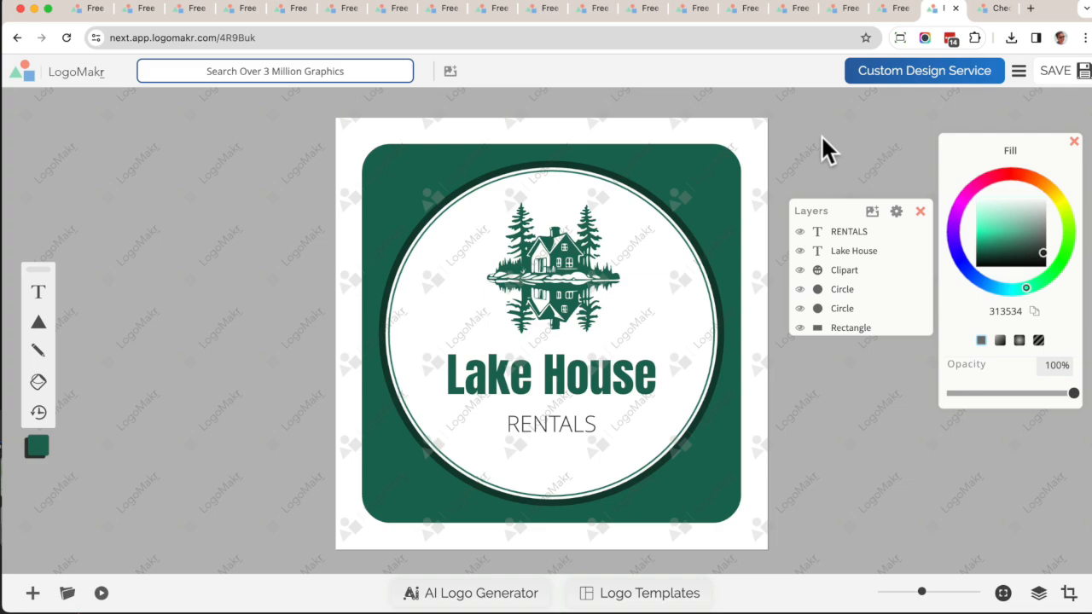
pyautogui.scroll(5, 509, 243)
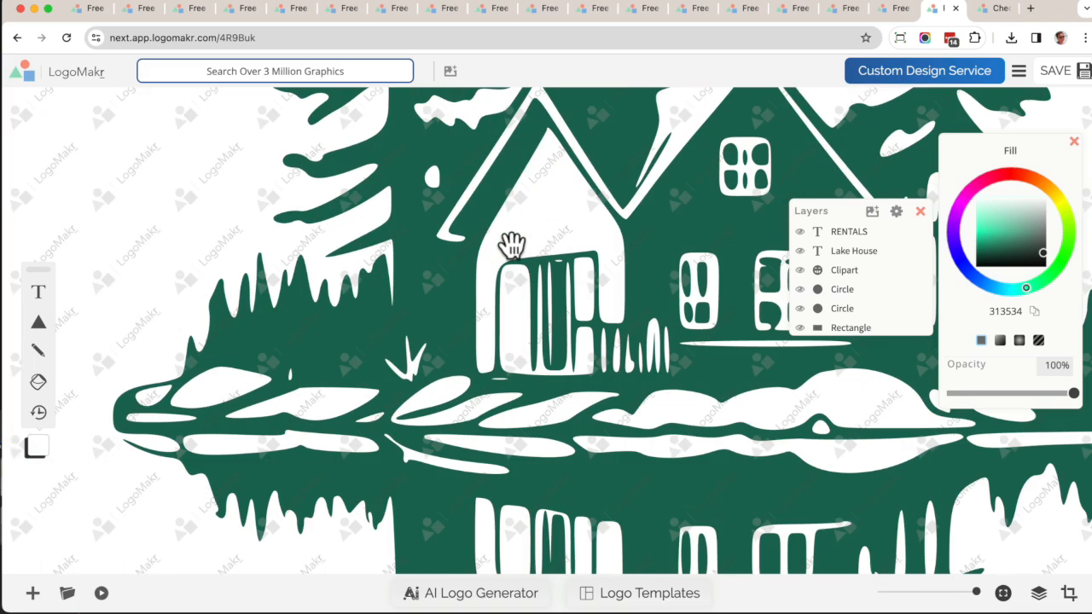
pyautogui.scroll(-5, 511, 245)
pyautogui.scroll(10, 510, 244)
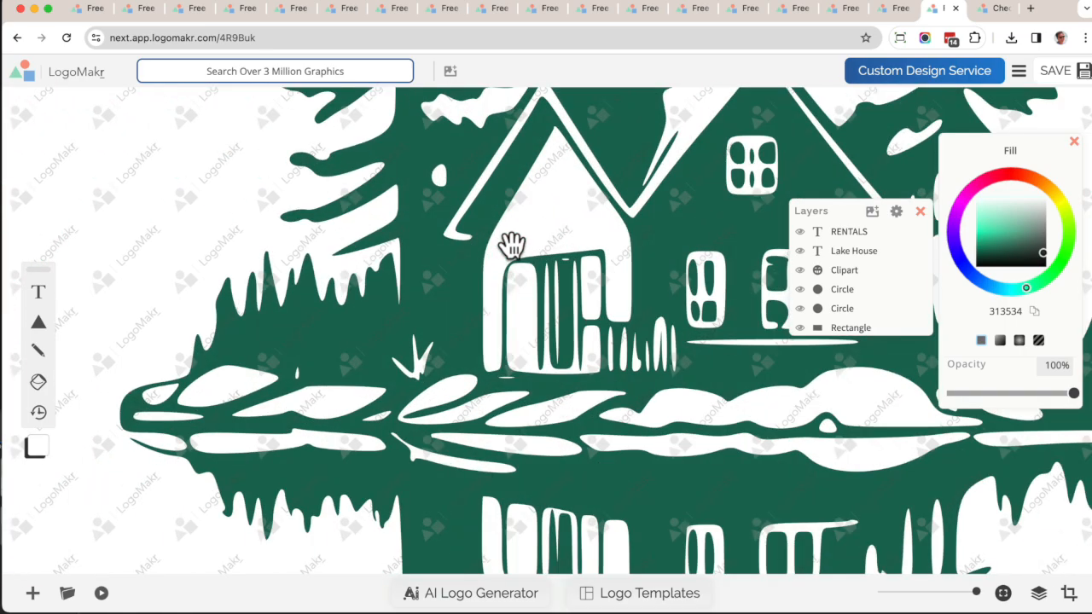
pyautogui.scroll(-10, 510, 245)
pyautogui.scroll(2, 510, 245)
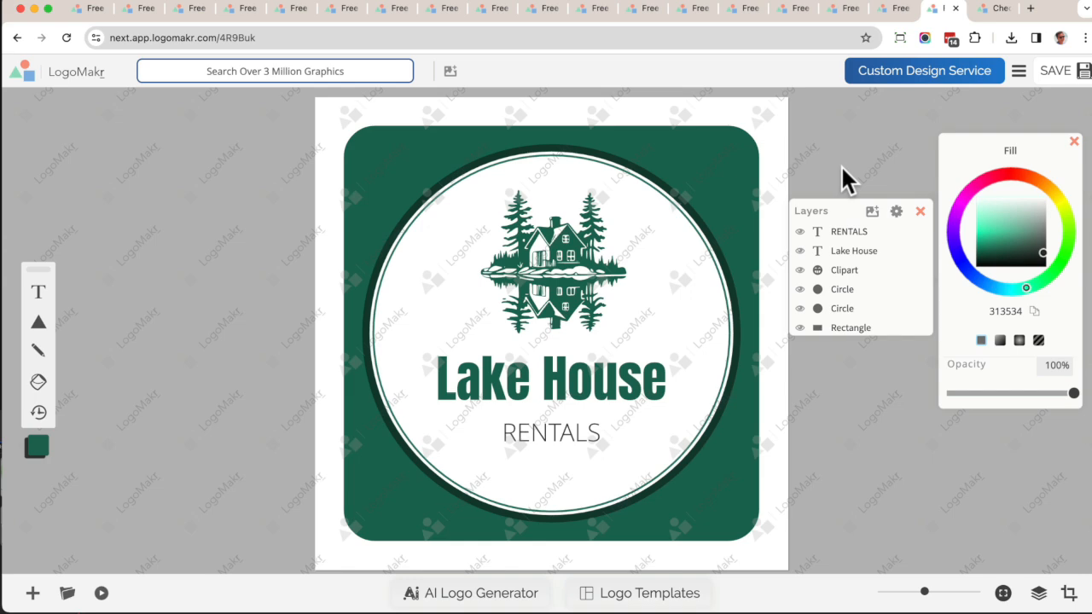
# Browse the other open logo designs, including The Train, Panda 21, Max Reality and SWM Law.
pyautogui.click(488, 10)
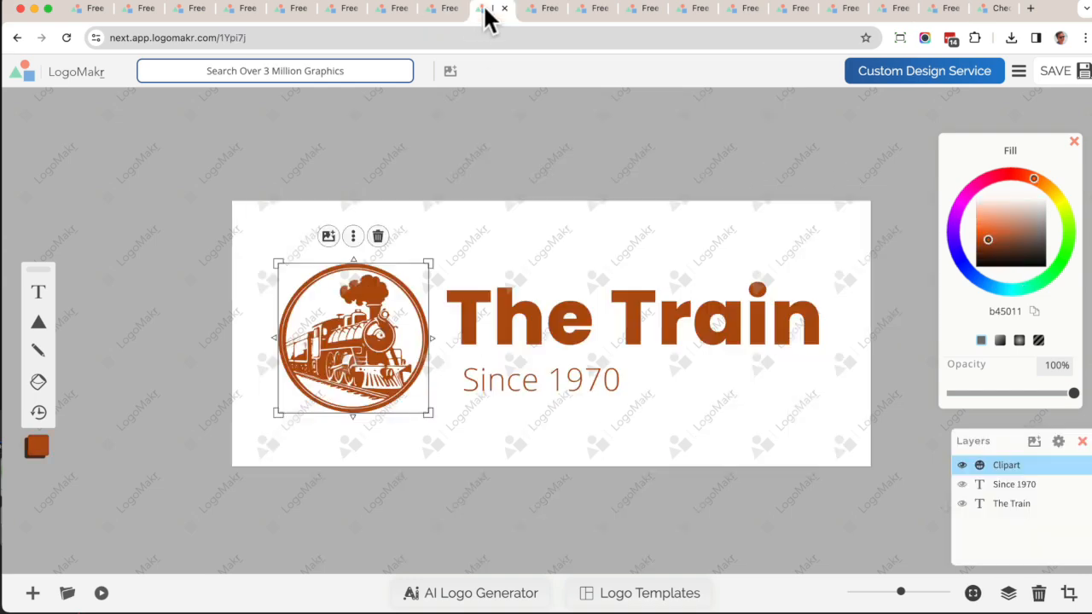
pyautogui.click(423, 11)
pyautogui.click(383, 12)
pyautogui.click(337, 12)
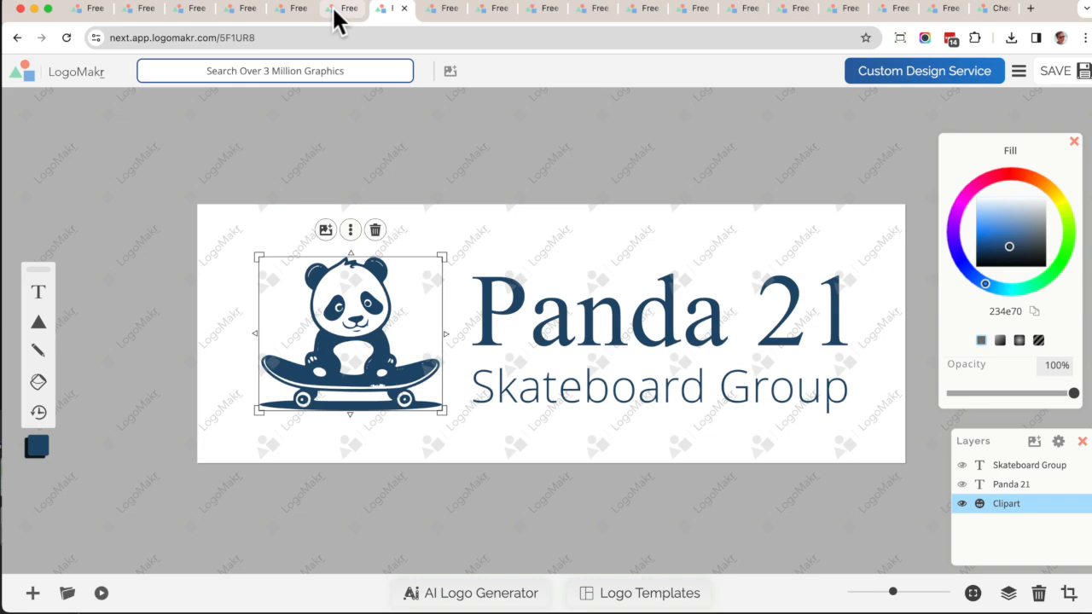
pyautogui.click(286, 12)
pyautogui.click(240, 12)
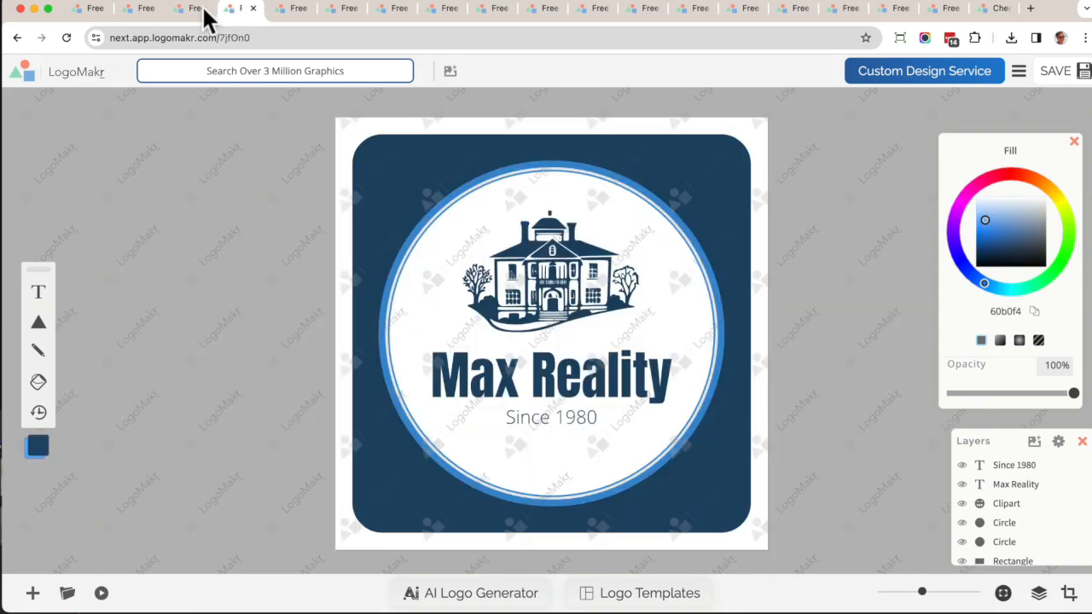
pyautogui.click(193, 12)
pyautogui.click(143, 12)
pyautogui.click(89, 12)
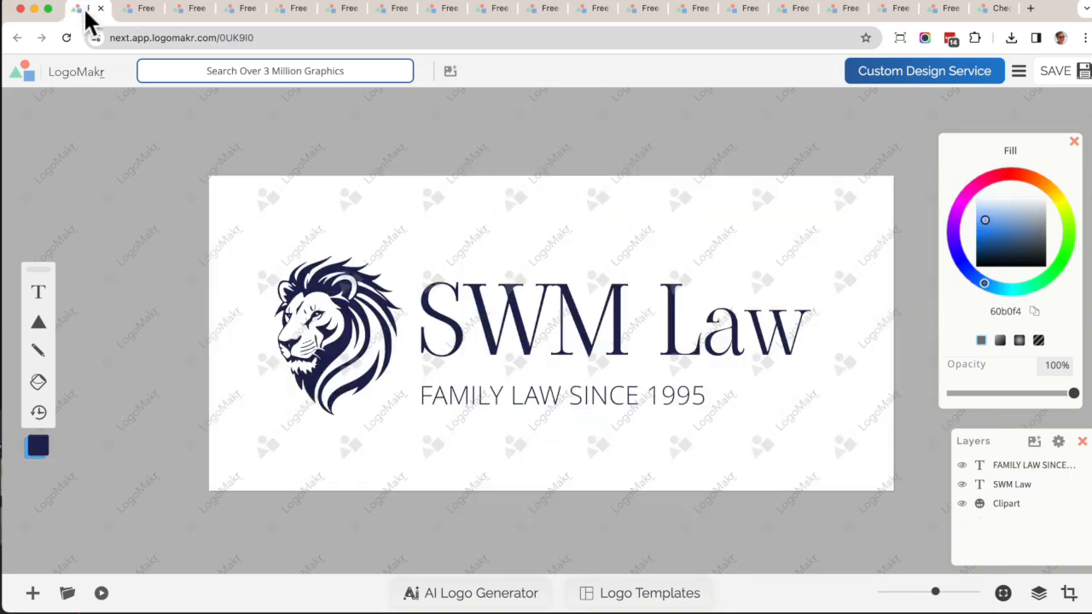